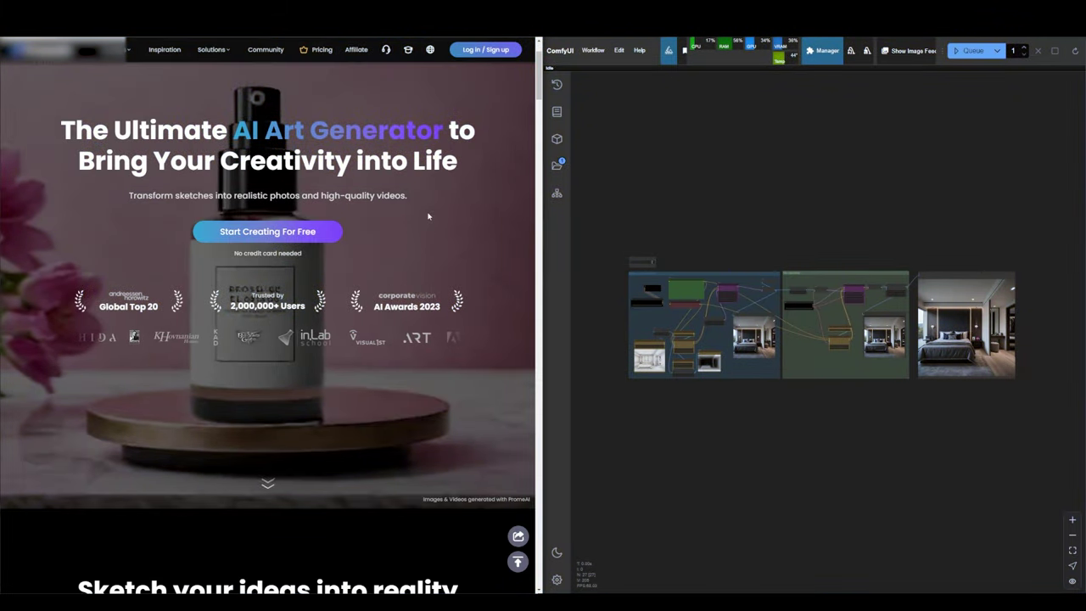
Look through the AI art generator site's sketch-rendering and image-to-video galleries and the Base plan's monthly coin allowance.
{"action": "scroll", "coordinate": [429, 216], "scroll_direction": "down", "scroll_amount": 5}
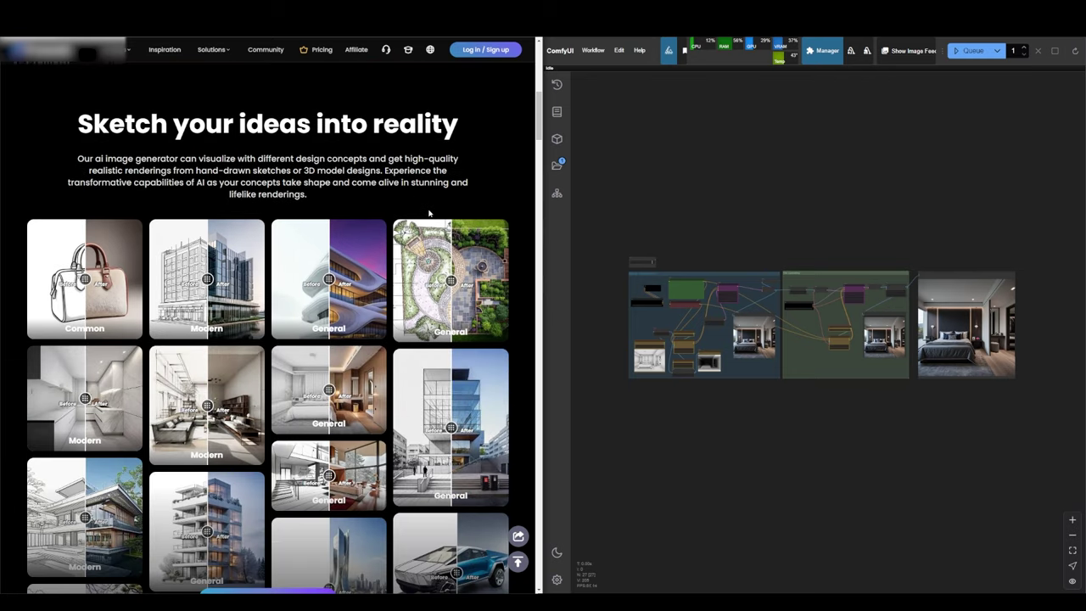
{"action": "scroll", "coordinate": [429, 217], "scroll_direction": "down", "scroll_amount": 1}
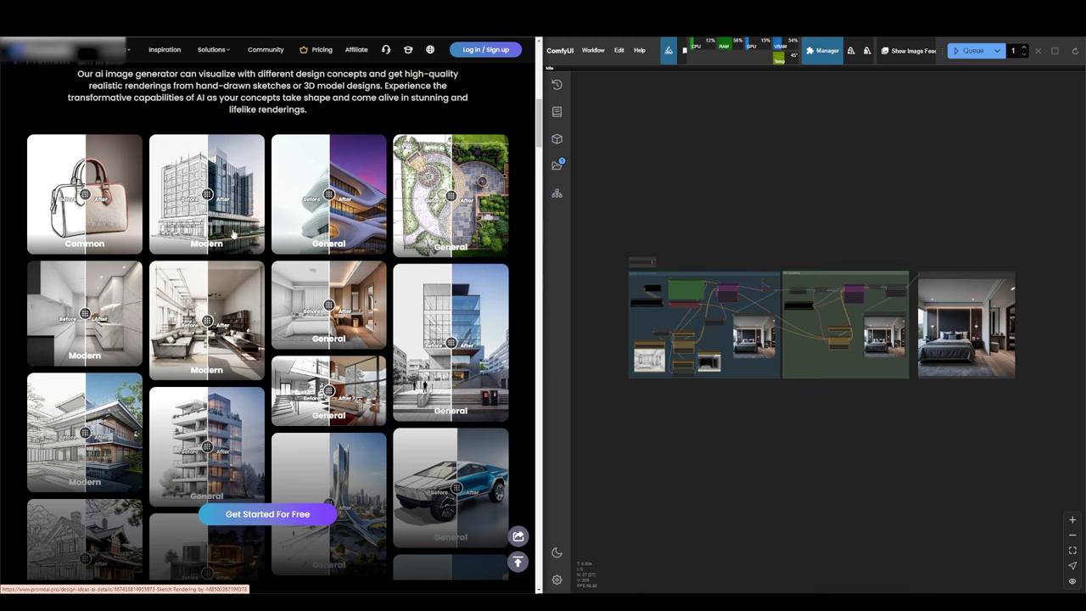
{"action": "mouse_move", "coordinate": [87, 199]}
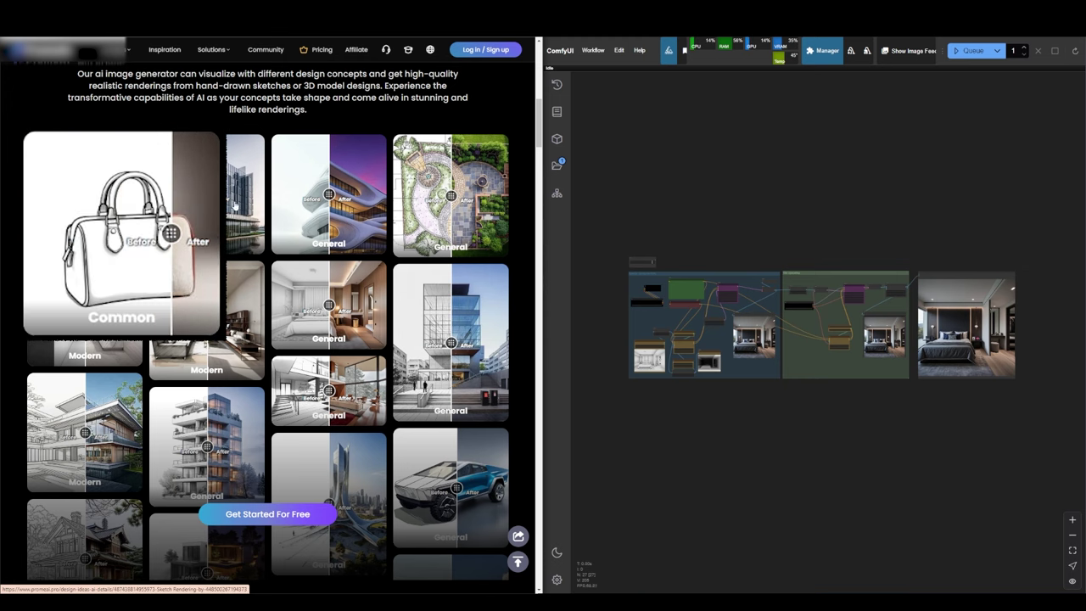
{"action": "scroll", "coordinate": [180, 251], "scroll_direction": "down", "scroll_amount": 2}
{"action": "mouse_move", "coordinate": [302, 319]}
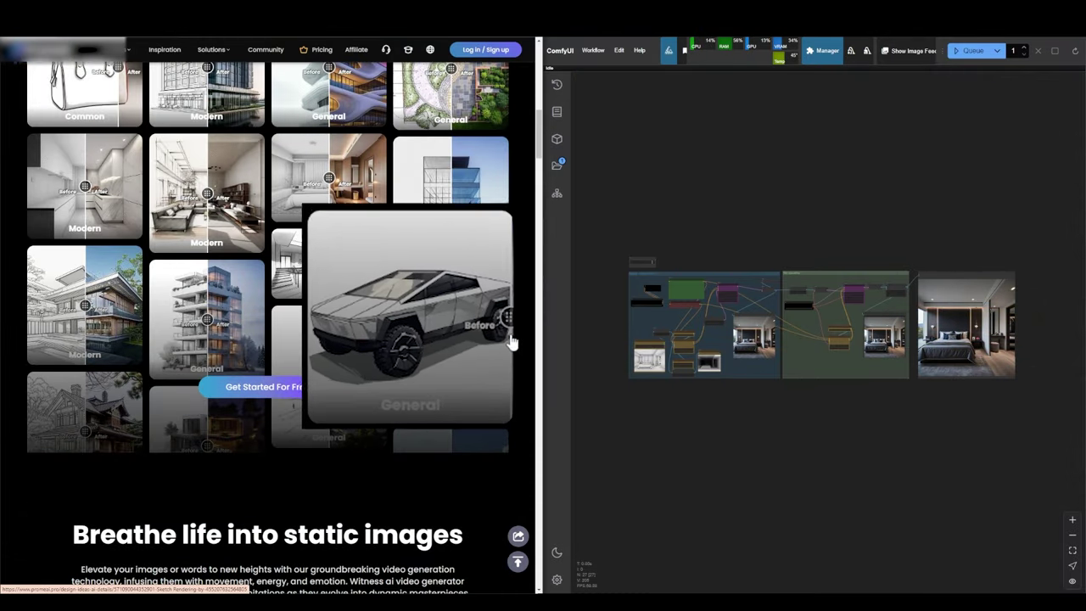
{"action": "scroll", "coordinate": [492, 177], "scroll_direction": "down", "scroll_amount": 5}
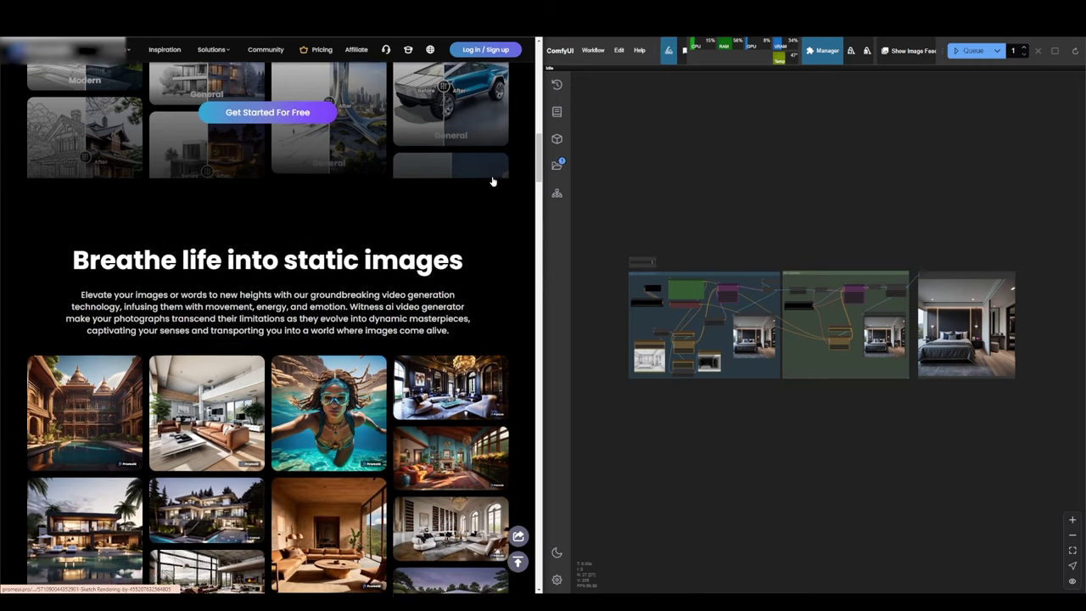
{"action": "scroll", "coordinate": [491, 178], "scroll_direction": "down", "scroll_amount": 2}
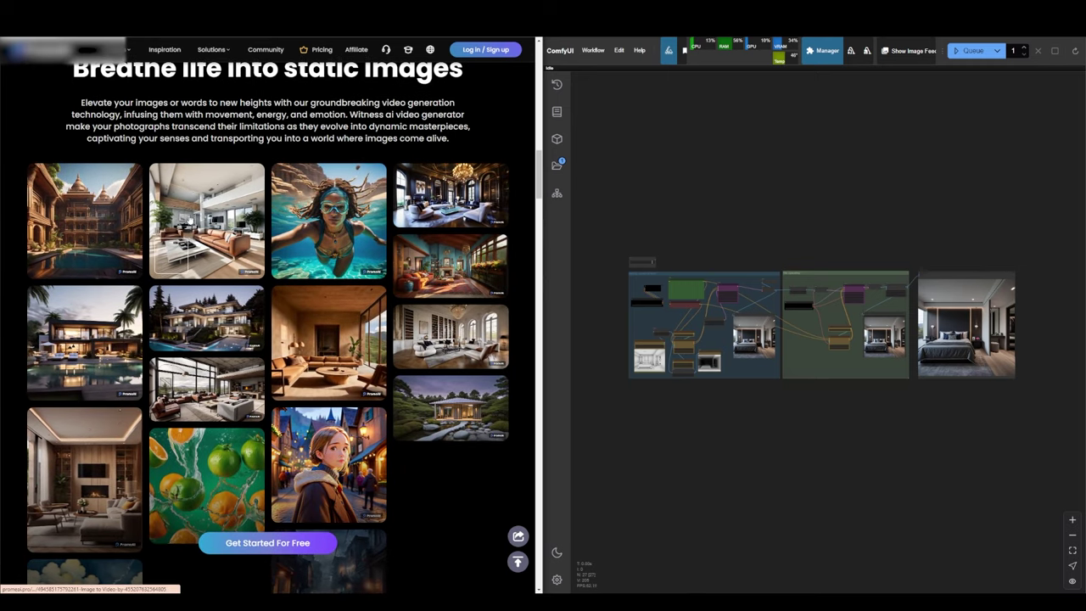
{"action": "left_click", "coordinate": [328, 220]}
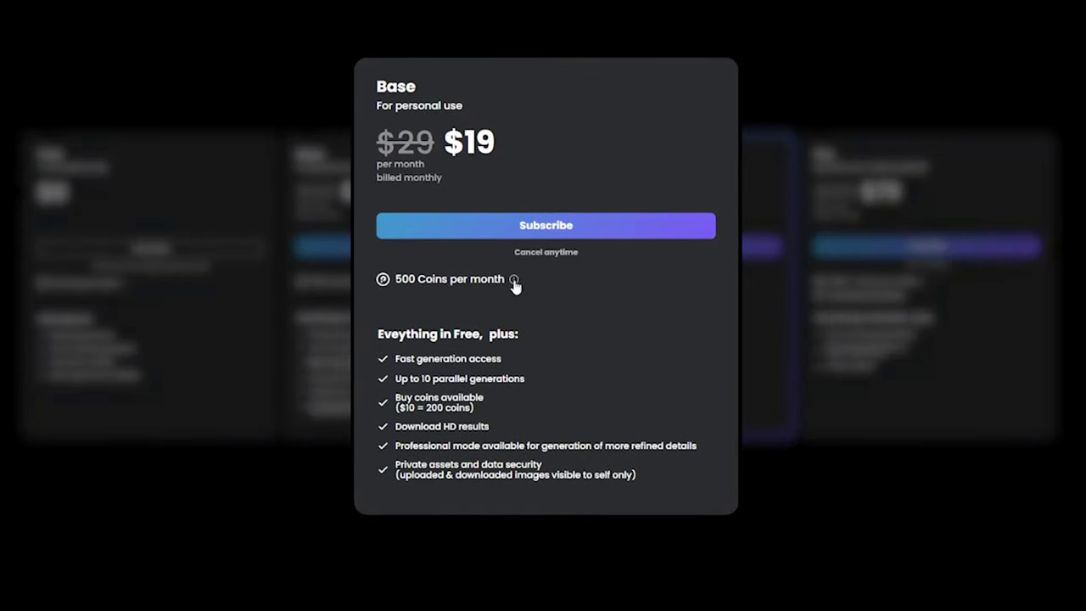
{"action": "mouse_move", "coordinate": [513, 279]}
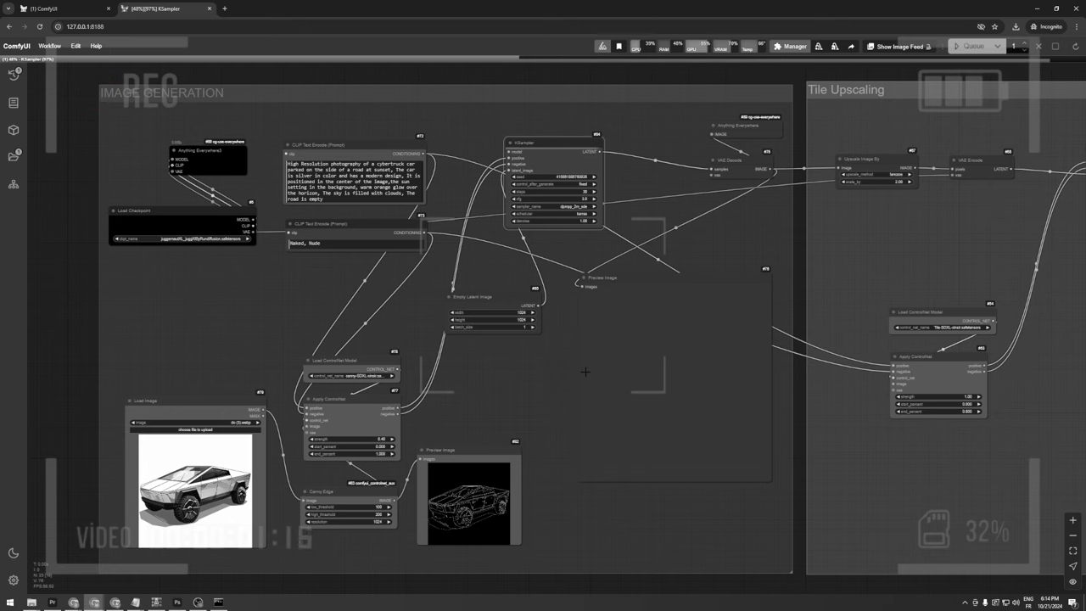
Select juggernautXL_juggXIByRundiffusion.safetensors as the model in the Load Checkpoint node.
{"action": "scroll", "coordinate": [738, 403], "scroll_direction": "up", "scroll_amount": 10}
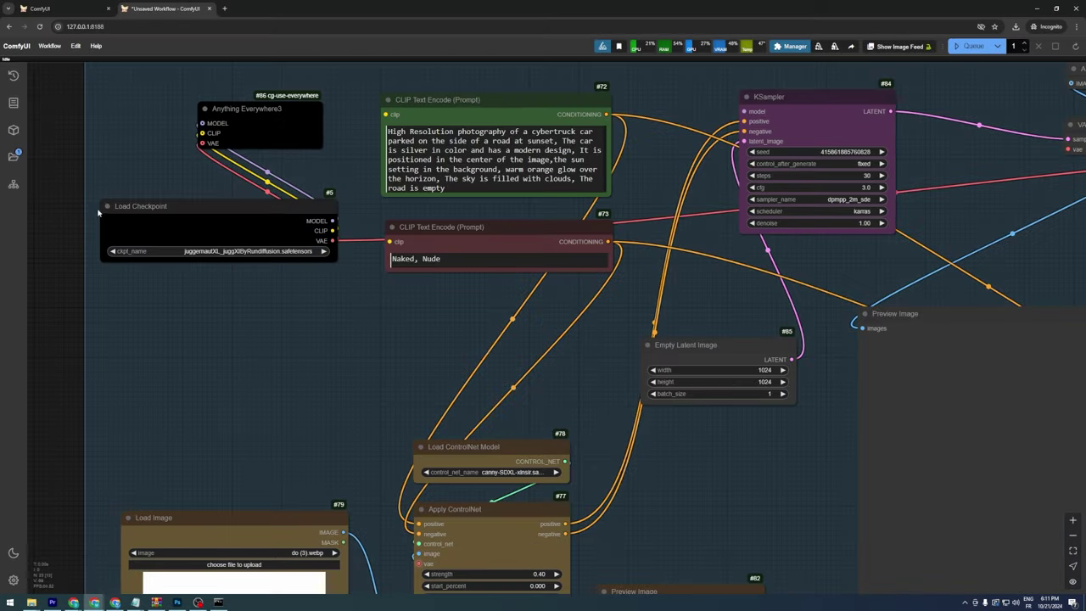
{"action": "left_click_drag", "start_coordinate": [121, 141], "coordinate": [170, 230]}
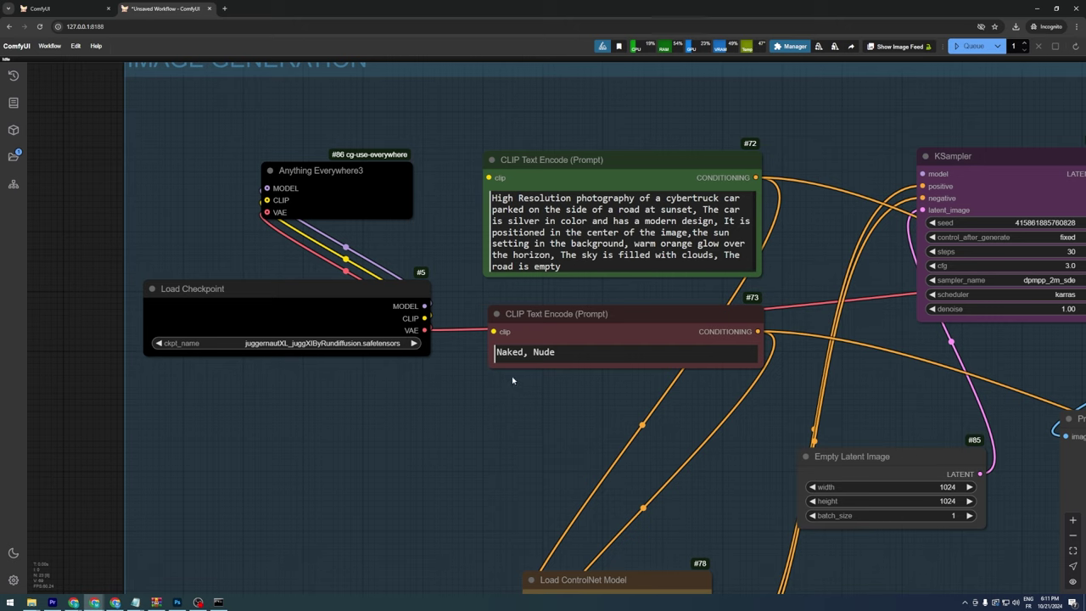
{"action": "left_click", "coordinate": [373, 343]}
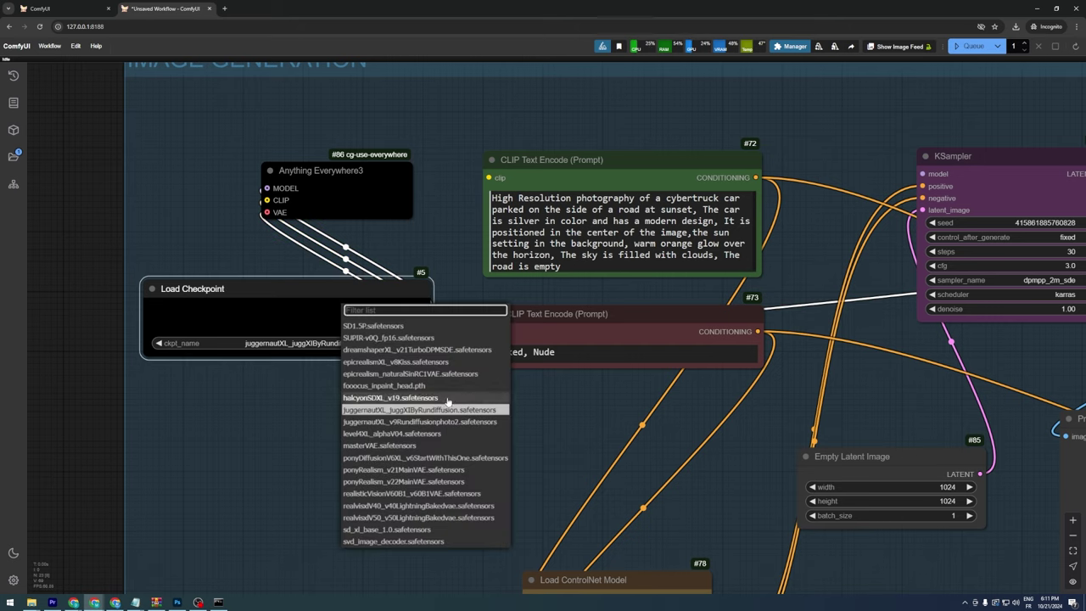
{"action": "left_click", "coordinate": [419, 409]}
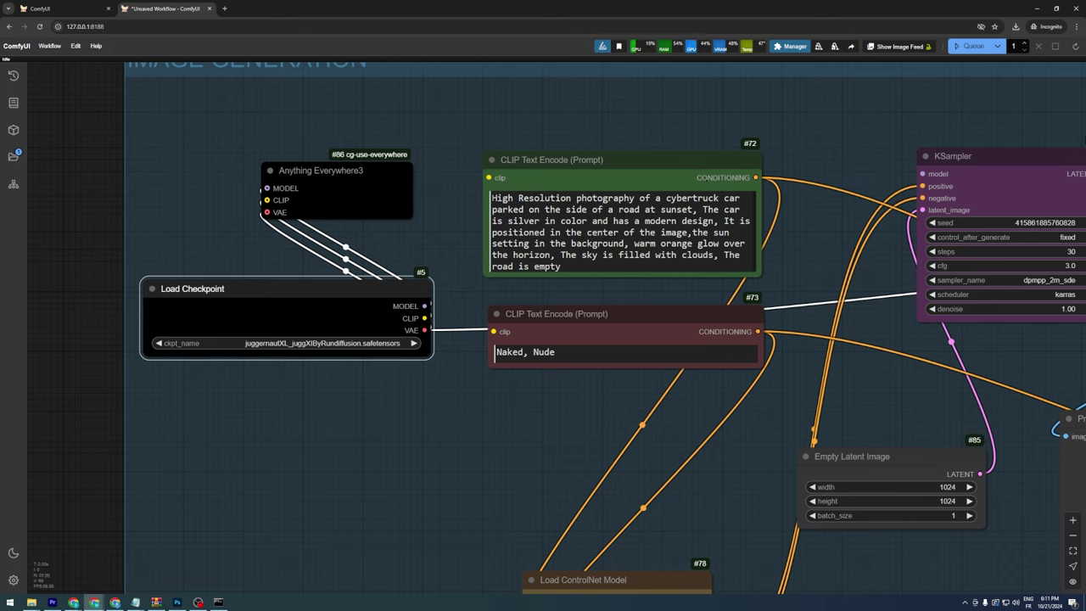
Review the positive prompt and read the trigger words in the Juggernaut X prompt guide.
{"action": "left_click_drag", "start_coordinate": [492, 198], "coordinate": [609, 199]}
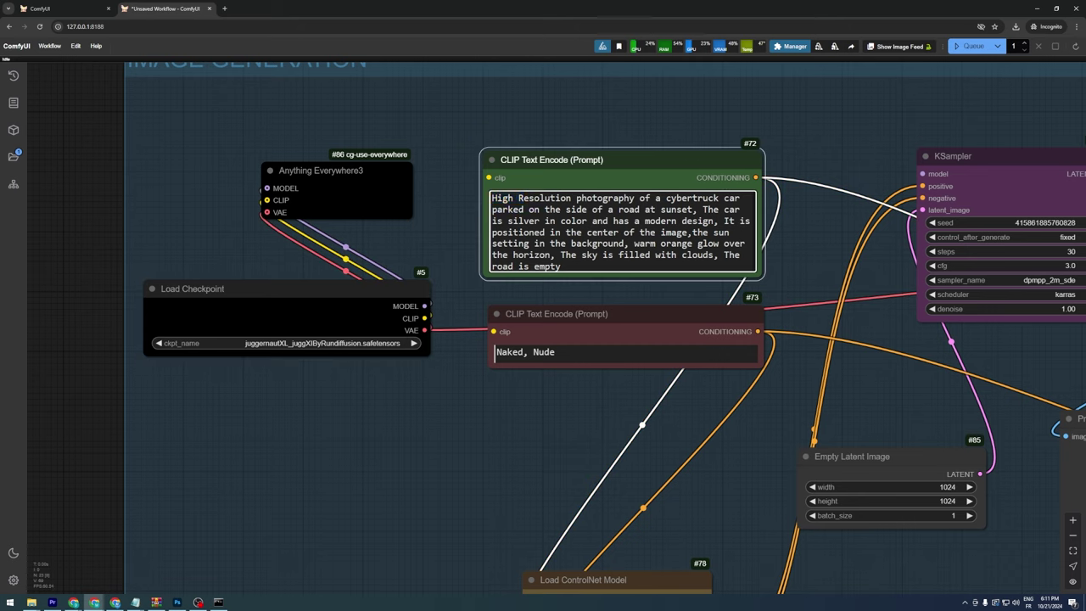
{"action": "scroll", "coordinate": [429, 158], "scroll_direction": "down", "scroll_amount": 2}
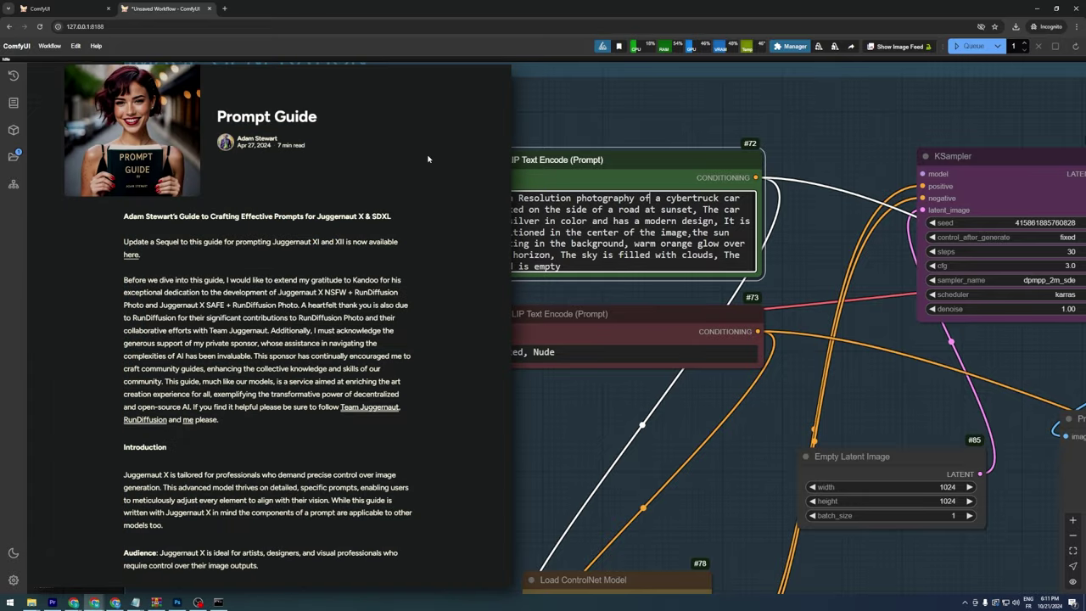
{"action": "scroll", "coordinate": [428, 158], "scroll_direction": "down", "scroll_amount": 7}
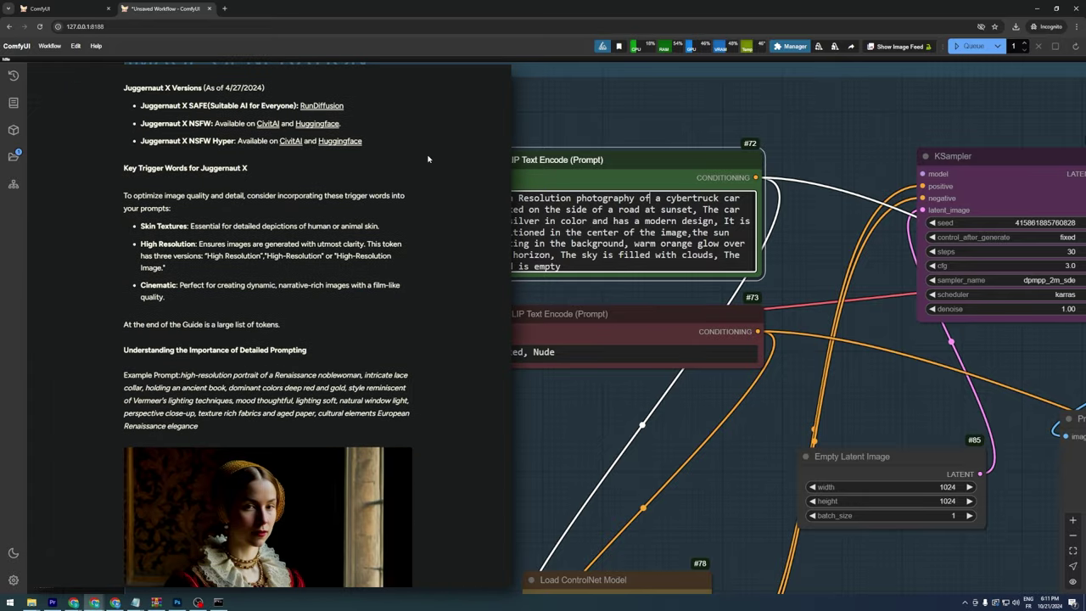
Set the strength of the canny Apply ControlNet node to 0.4.
{"action": "left_click_drag", "start_coordinate": [557, 451], "coordinate": [562, 208]}
{"action": "left_click_drag", "start_coordinate": [448, 383], "coordinate": [417, 229]}
{"action": "scroll", "coordinate": [430, 181], "scroll_direction": "down", "scroll_amount": 1}
{"action": "left_click_drag", "start_coordinate": [415, 407], "coordinate": [428, 398]}
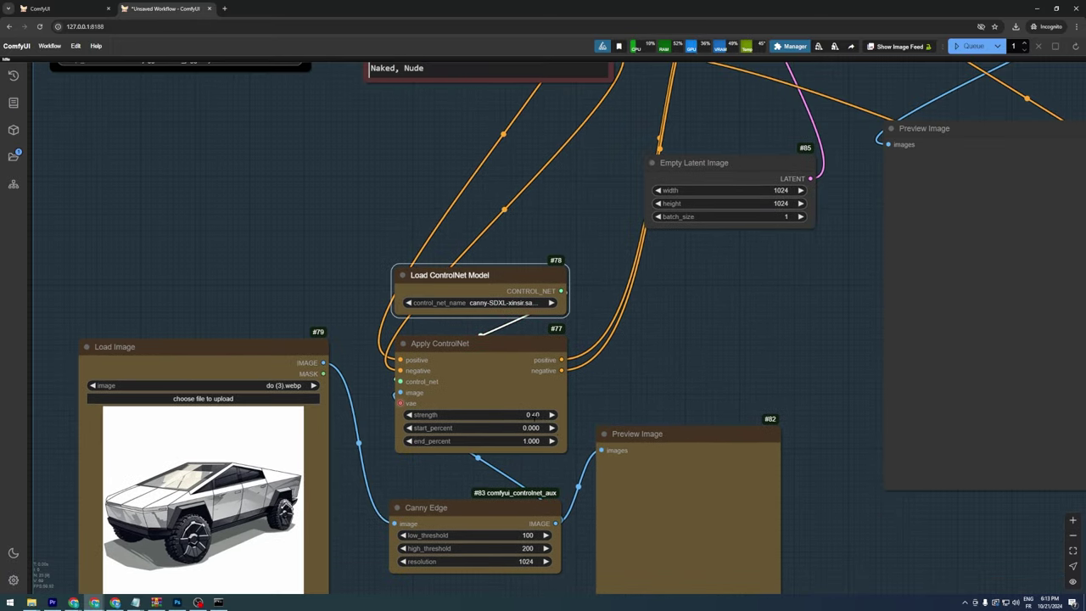
{"action": "left_click", "coordinate": [534, 414]}
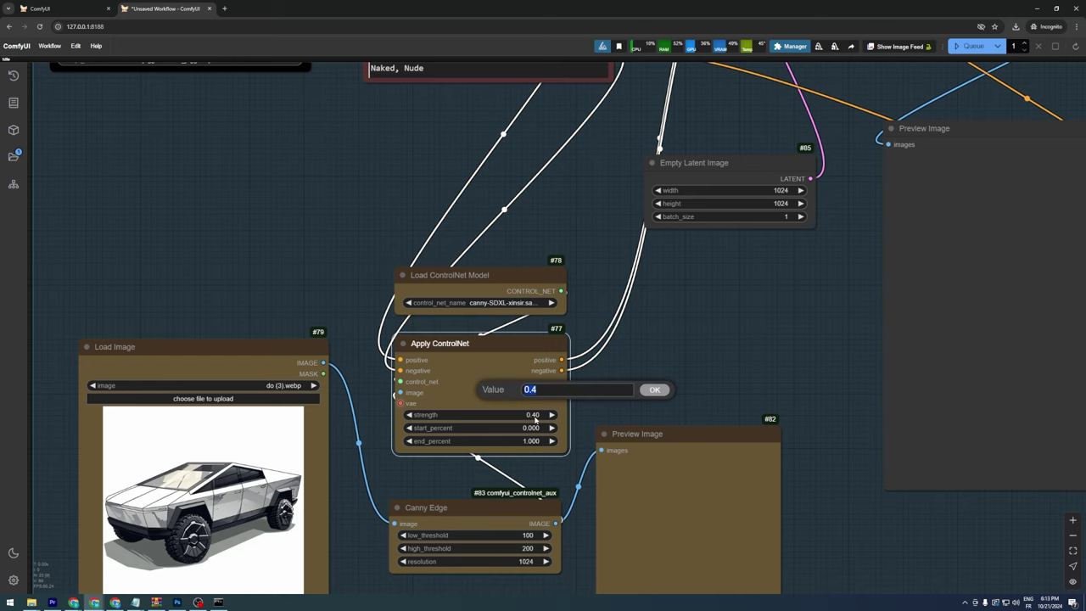
{"action": "left_click", "coordinate": [648, 390]}
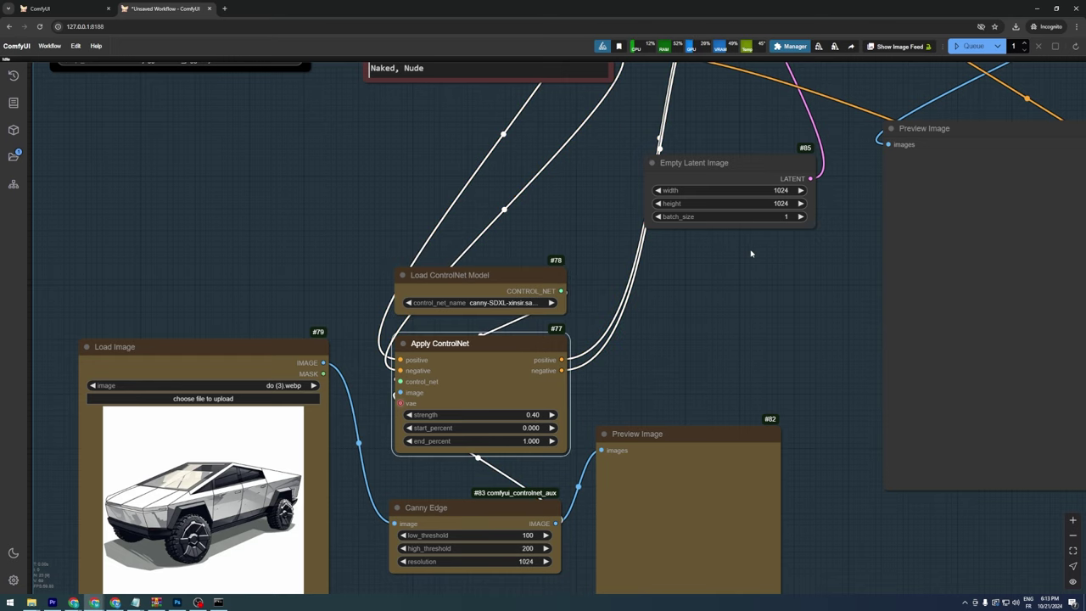
Set the image generation KSampler to 30 steps and cfg 3.0, keeping its existing seed.
{"action": "left_click_drag", "start_coordinate": [751, 253], "coordinate": [497, 536]}
{"action": "left_click", "coordinate": [578, 206]}
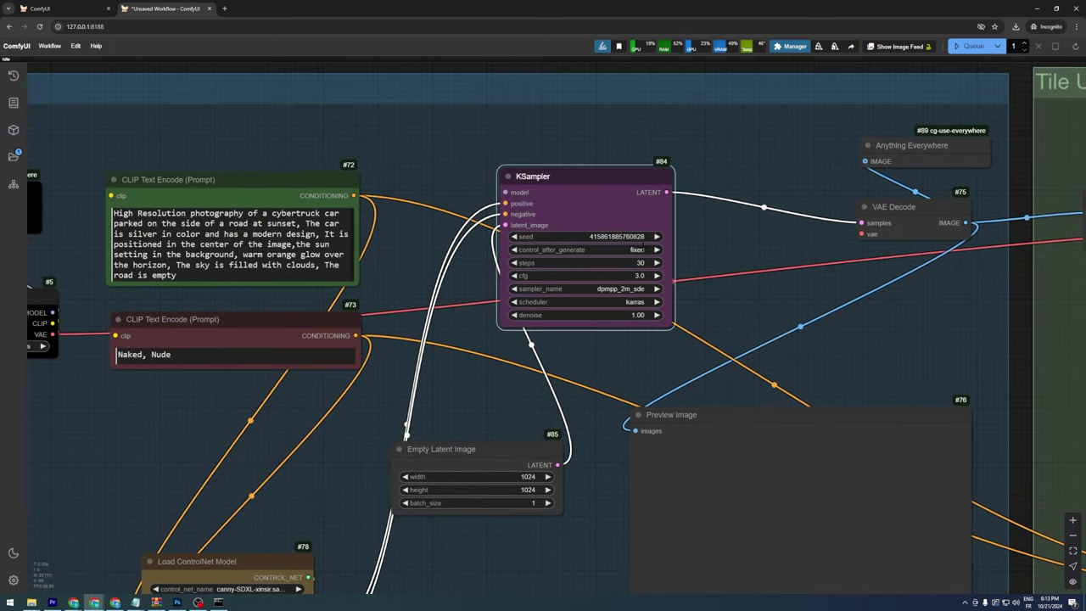
{"action": "left_click", "coordinate": [641, 263]}
{"action": "left_click", "coordinate": [772, 239]}
{"action": "left_click", "coordinate": [643, 277]}
{"action": "left_click", "coordinate": [756, 256]}
{"action": "left_click", "coordinate": [617, 236]}
{"action": "left_click", "coordinate": [747, 212]}
Examine the Tile Upscaling chain from VAE Decode through Upscale Image By and VAE Encode to the KSampler.
{"action": "left_click_drag", "start_coordinate": [718, 307], "coordinate": [592, 226]}
{"action": "scroll", "coordinate": [592, 226], "scroll_direction": "down", "scroll_amount": 5}
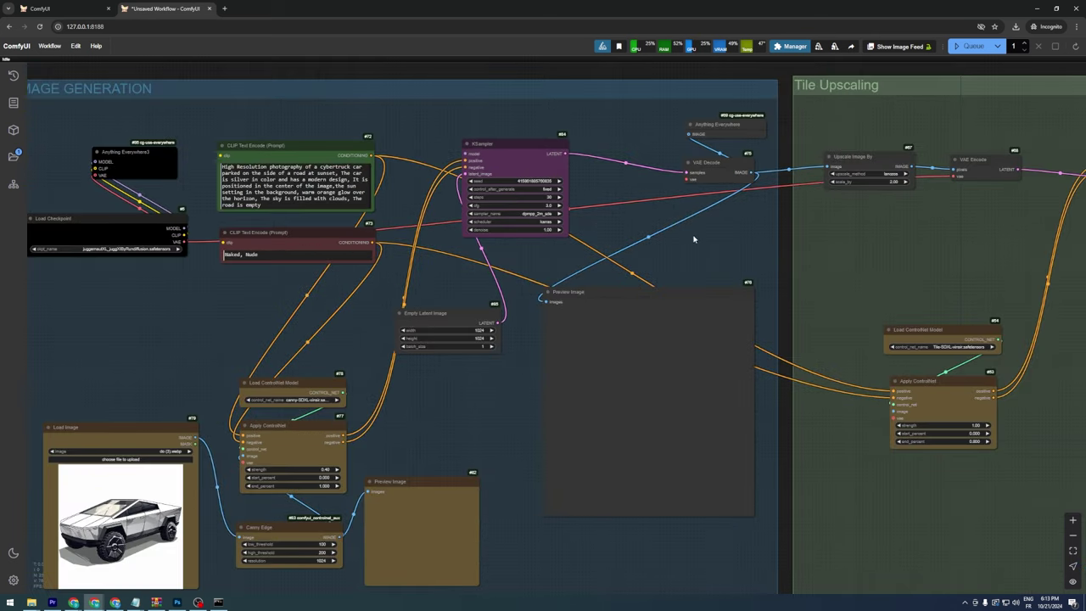
{"action": "left_click_drag", "start_coordinate": [693, 238], "coordinate": [494, 212]}
{"action": "scroll", "coordinate": [495, 216], "scroll_direction": "down", "scroll_amount": 1}
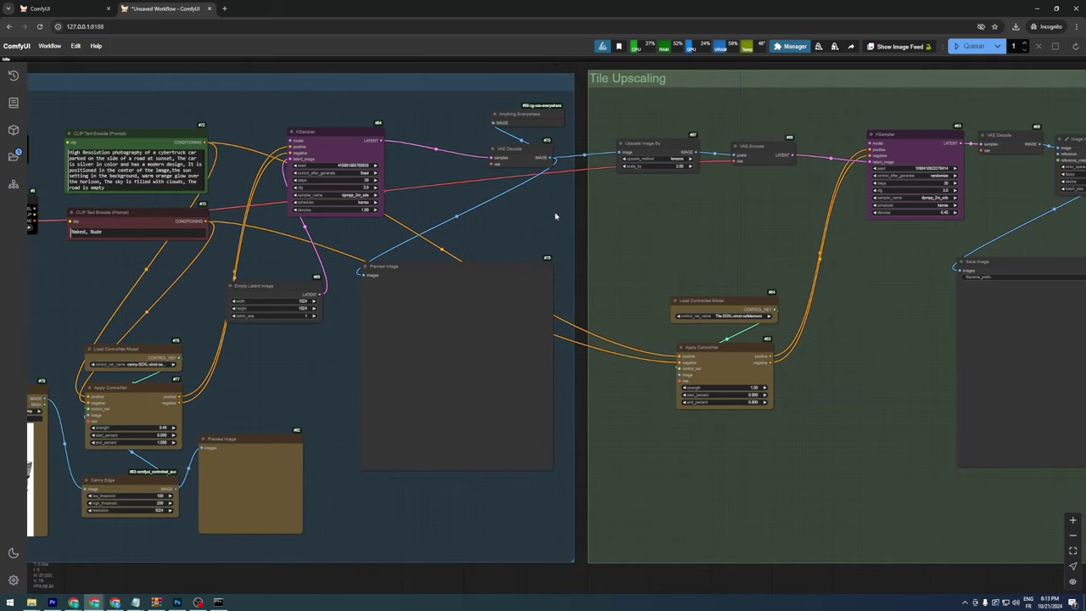
{"action": "left_click_drag", "start_coordinate": [773, 224], "coordinate": [521, 240]}
{"action": "scroll", "coordinate": [521, 242], "scroll_direction": "up", "scroll_amount": 2}
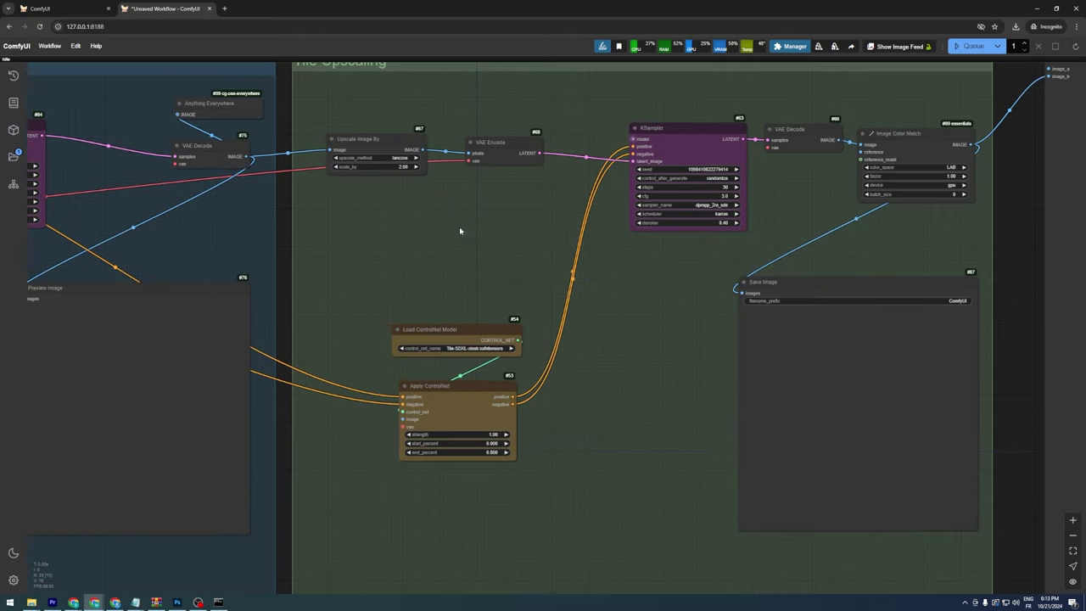
{"action": "scroll", "coordinate": [458, 226], "scroll_direction": "up", "scroll_amount": 1}
{"action": "scroll", "coordinate": [321, 127], "scroll_direction": "up", "scroll_amount": 1}
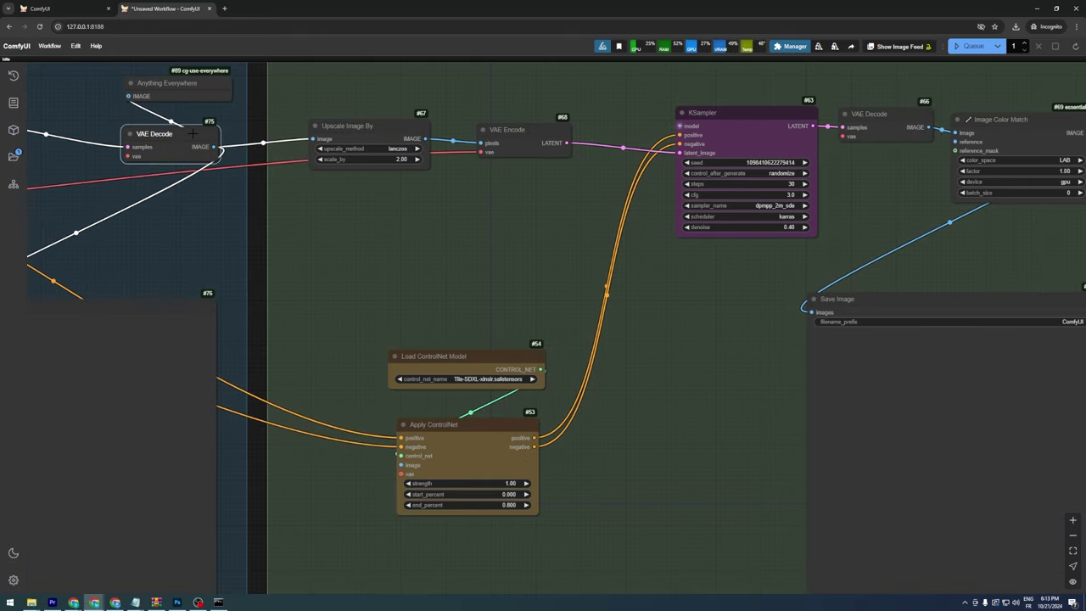
{"action": "left_click", "coordinate": [322, 129]}
{"action": "left_click", "coordinate": [525, 143]}
{"action": "left_click_drag", "start_coordinate": [525, 143], "coordinate": [525, 147]}
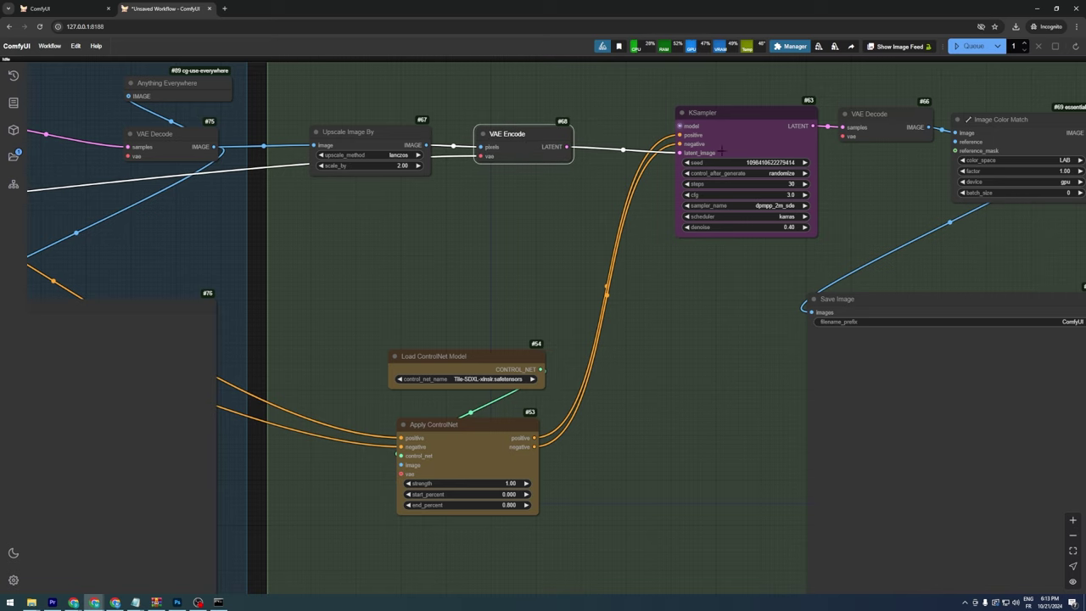
{"action": "left_click", "coordinate": [727, 136]}
{"action": "left_click", "coordinate": [739, 293]}
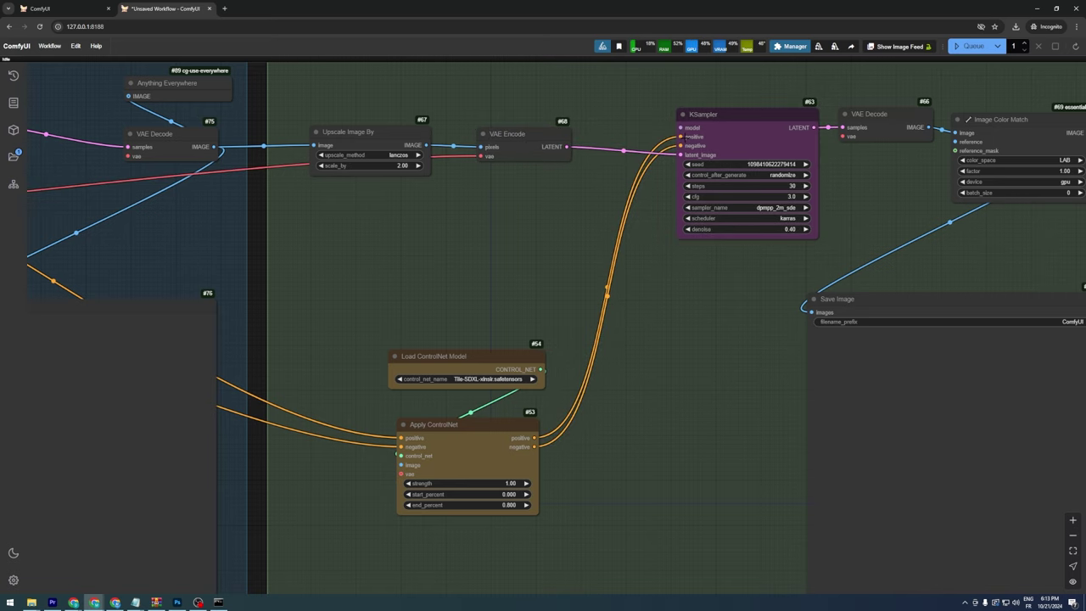
Choose Tile-SDXL-xinsir.safetensors in the upscaling group's Load ControlNet Model node and nudge the Apply ControlNet node below it.
{"action": "scroll", "coordinate": [611, 373], "scroll_direction": "up", "scroll_amount": 5}
{"action": "left_click_drag", "start_coordinate": [610, 374], "coordinate": [730, 207]}
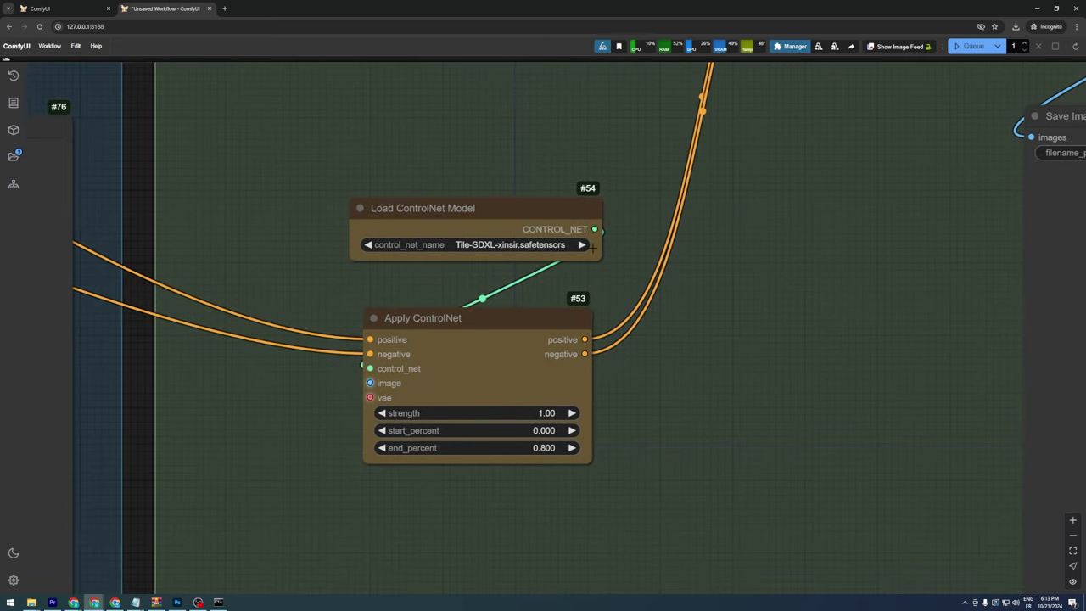
{"action": "left_click", "coordinate": [492, 244]}
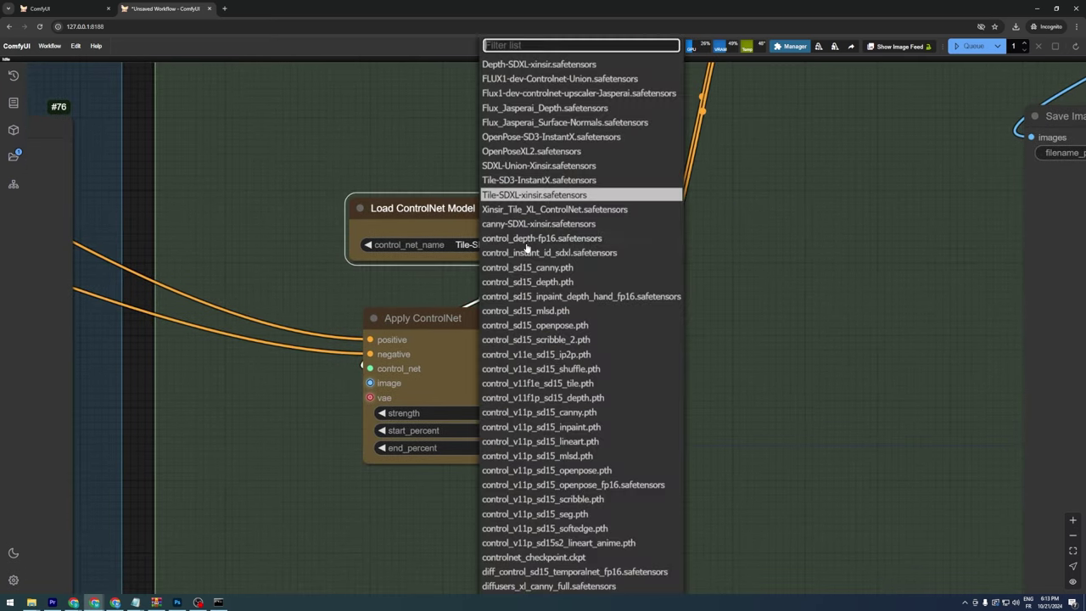
{"action": "left_click", "coordinate": [536, 194]}
{"action": "left_click_drag", "start_coordinate": [521, 330], "coordinate": [506, 326]}
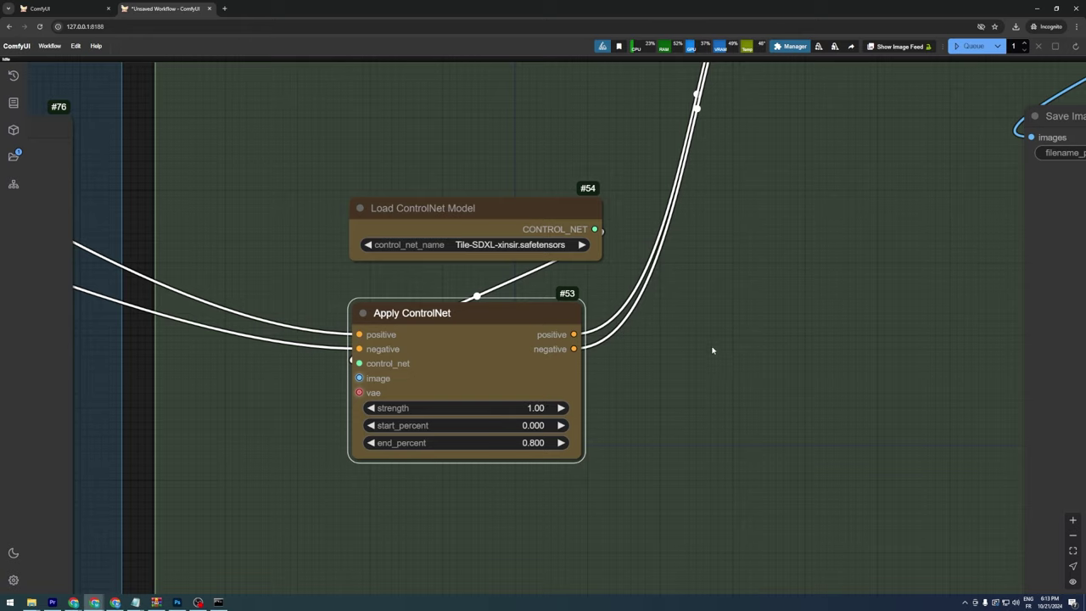
Queue the whole workflow and inspect the rendered car in the image generation preview.
{"action": "scroll", "coordinate": [714, 303], "scroll_direction": "down", "scroll_amount": 10}
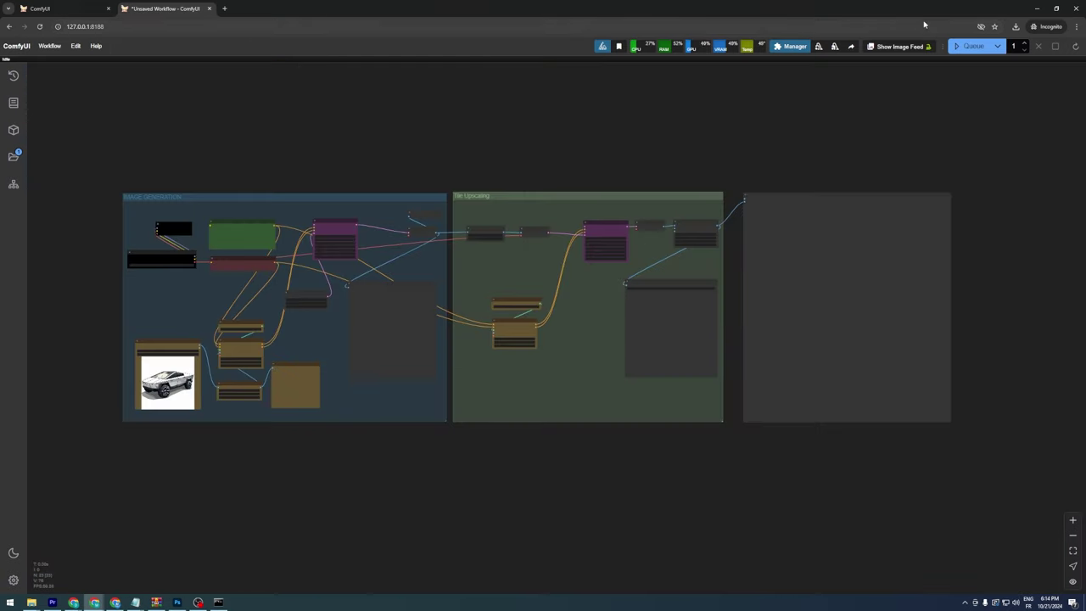
{"action": "left_click", "coordinate": [967, 47]}
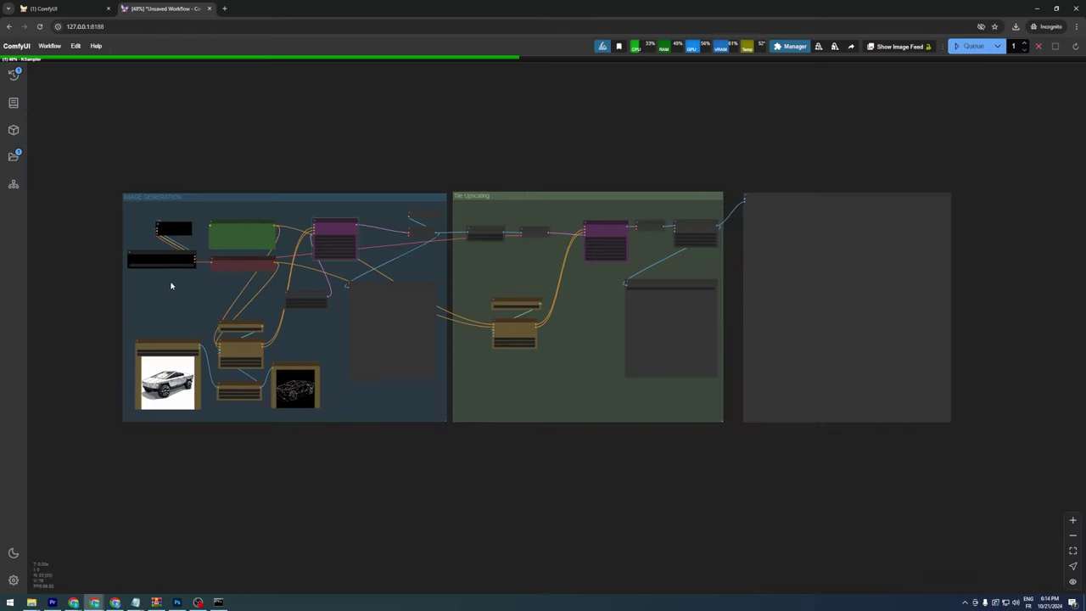
{"action": "scroll", "coordinate": [117, 265], "scroll_direction": "up", "scroll_amount": 8}
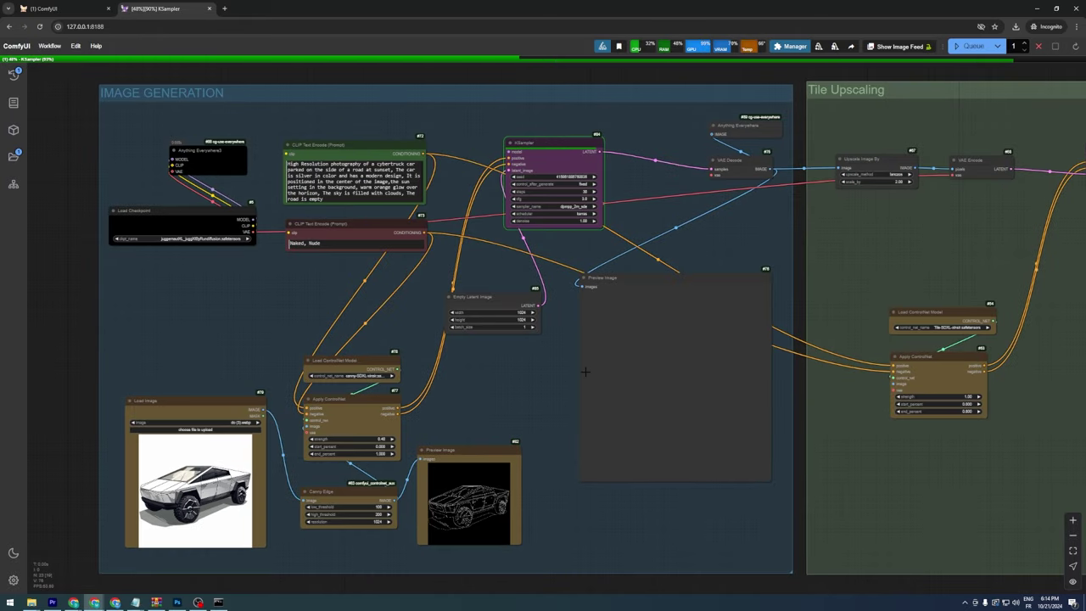
{"action": "scroll", "coordinate": [772, 389], "scroll_direction": "up", "scroll_amount": 5}
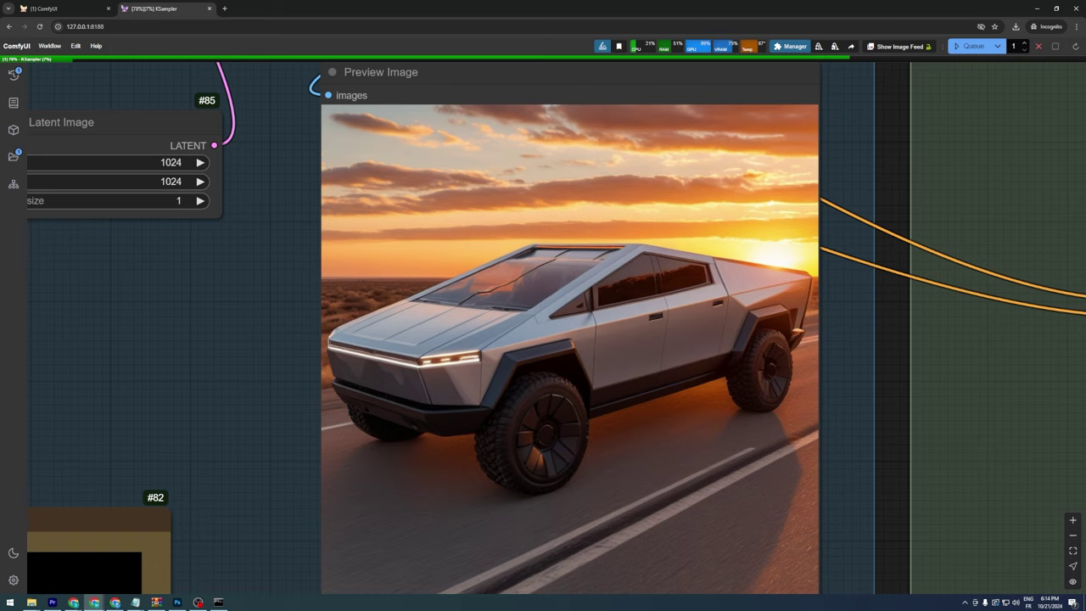
Check the Tile Upscaling group during the run and examine the newly generated car preview up close.
{"action": "scroll", "coordinate": [759, 384], "scroll_direction": "down", "scroll_amount": 13}
{"action": "left_click_drag", "start_coordinate": [957, 556], "coordinate": [661, 540]}
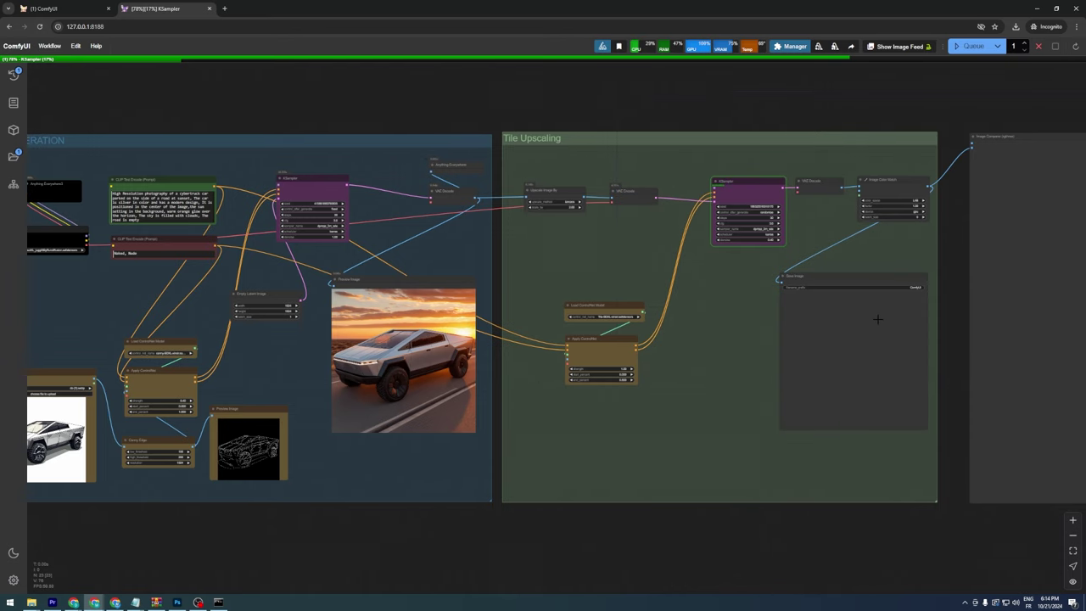
{"action": "left_click_drag", "start_coordinate": [884, 117], "coordinate": [773, 124]}
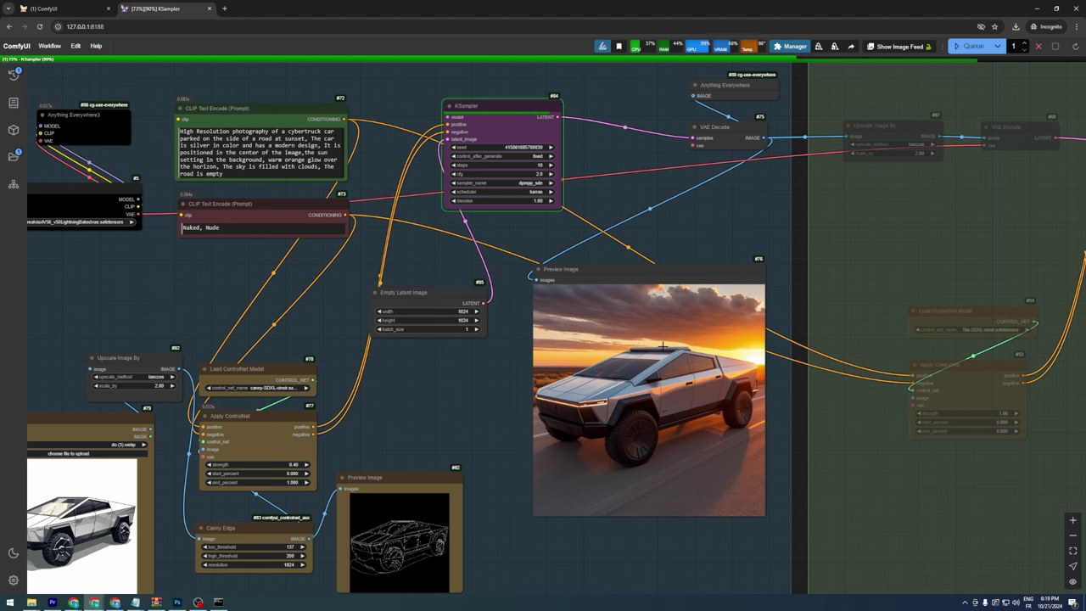
{"action": "scroll", "coordinate": [670, 432], "scroll_direction": "up", "scroll_amount": 6}
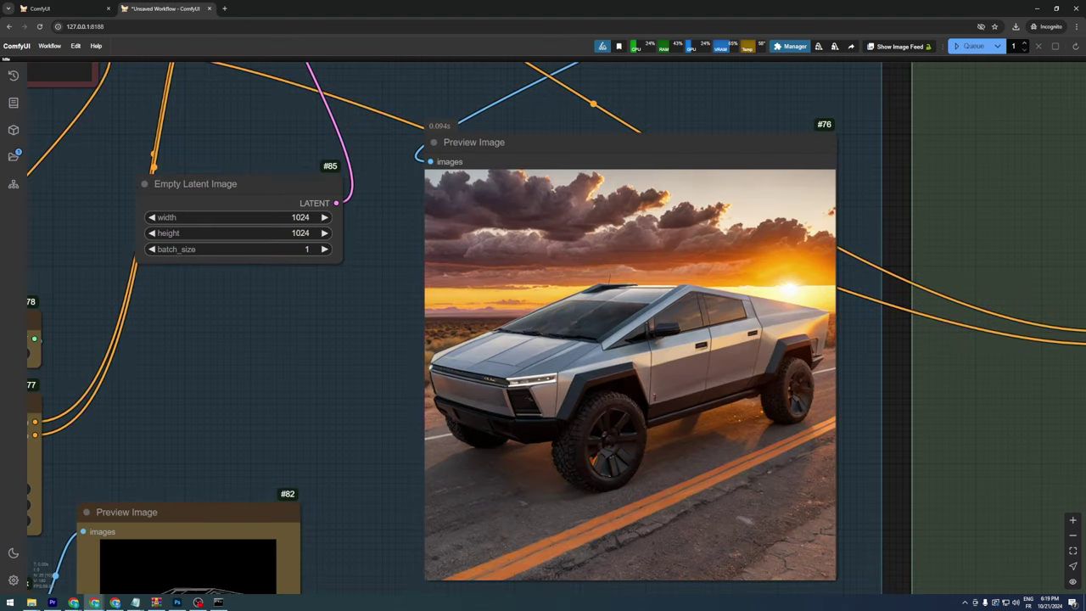
Run the workflow on the handbag sketch with its beige handbag prompt and inspect the render in the image generation preview.
{"action": "scroll", "coordinate": [674, 436], "scroll_direction": "up", "scroll_amount": 2}
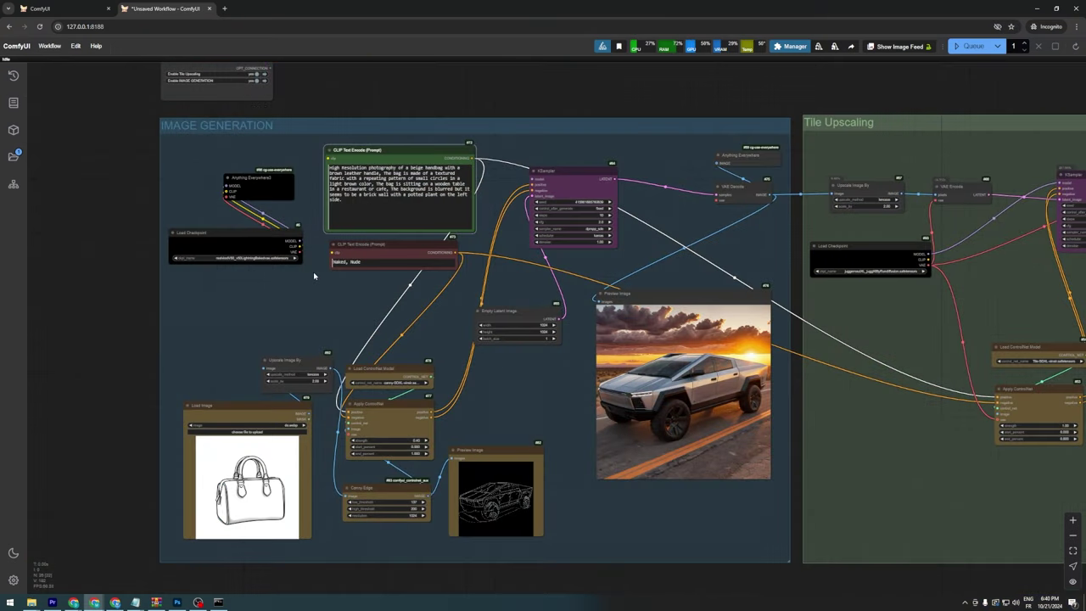
{"action": "left_click", "coordinate": [250, 420]}
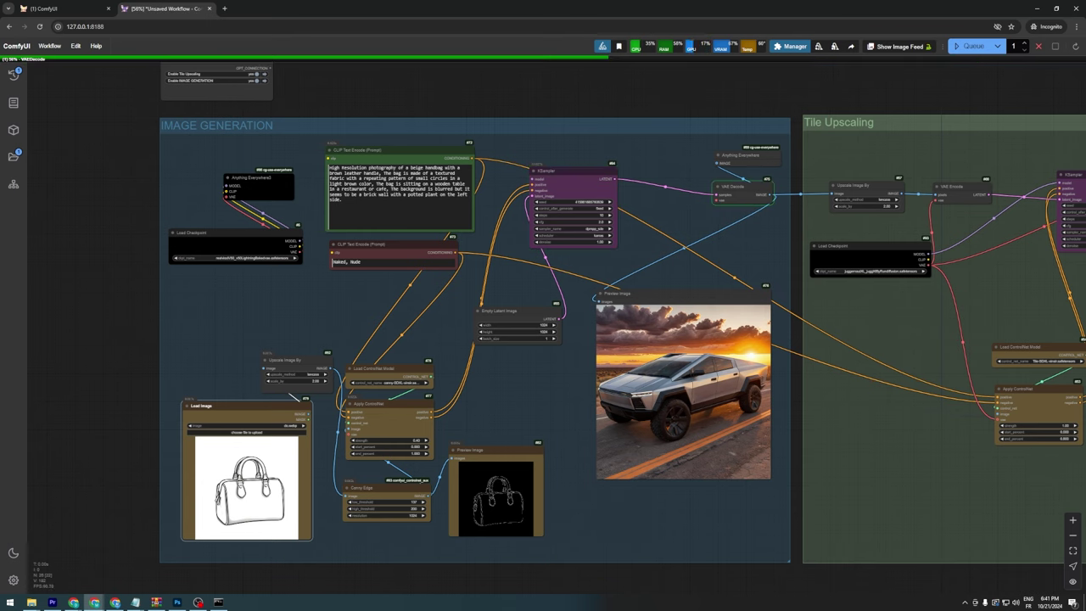
{"action": "scroll", "coordinate": [718, 409], "scroll_direction": "up", "scroll_amount": 4}
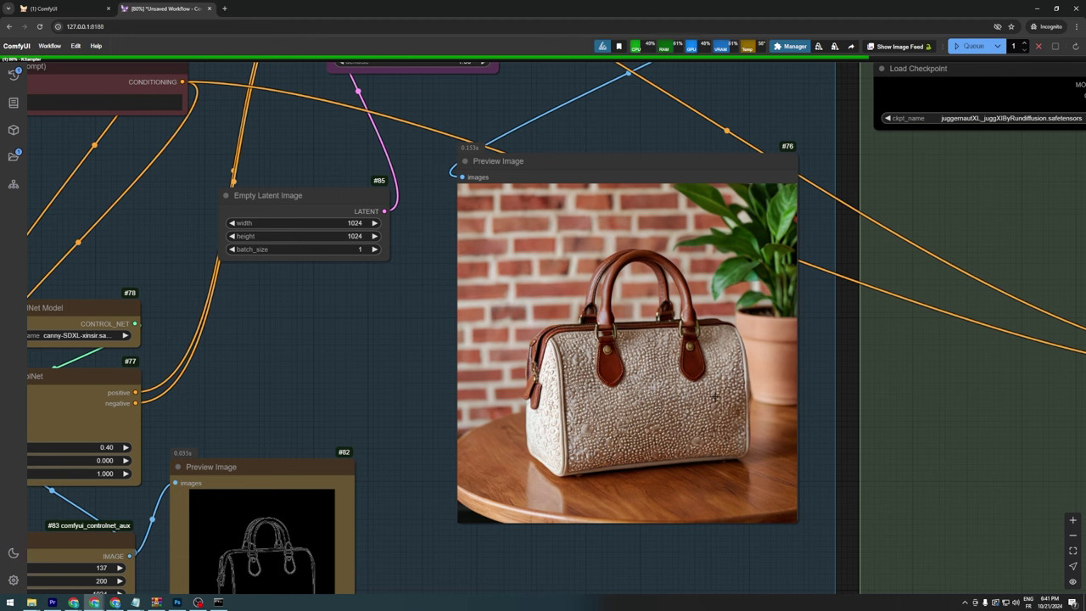
{"action": "scroll", "coordinate": [714, 396], "scroll_direction": "up", "scroll_amount": 1}
Examine the Tile Upscaling group and the upscaled handbag in the image comparer.
{"action": "scroll", "coordinate": [714, 396], "scroll_direction": "down", "scroll_amount": 8}
{"action": "left_click_drag", "start_coordinate": [822, 96], "coordinate": [127, 101]}
{"action": "scroll", "coordinate": [472, 114], "scroll_direction": "down", "scroll_amount": 2}
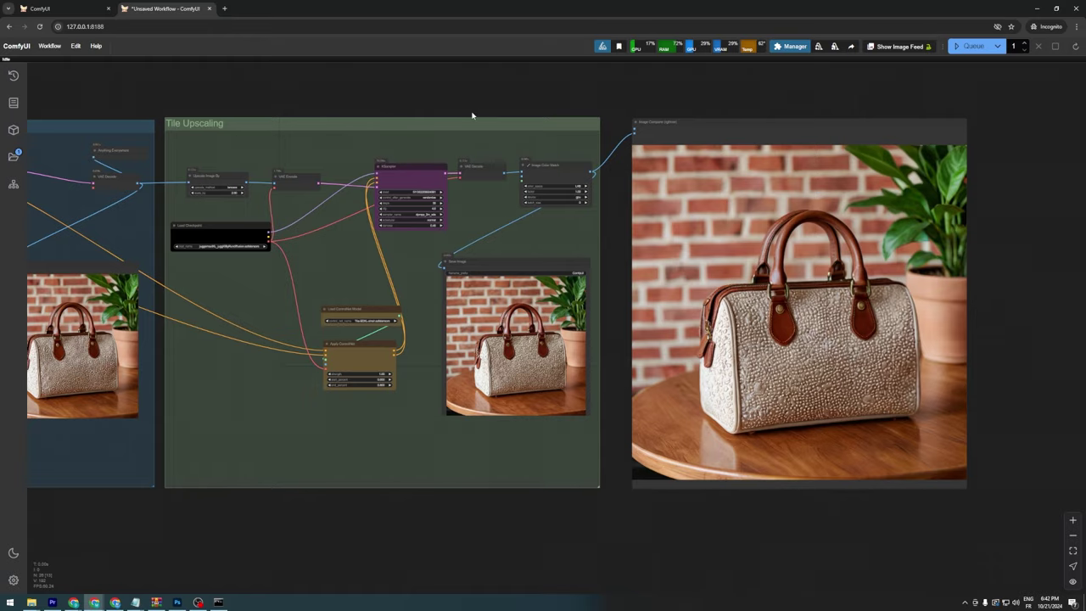
{"action": "scroll", "coordinate": [523, 357], "scroll_direction": "up", "scroll_amount": 10}
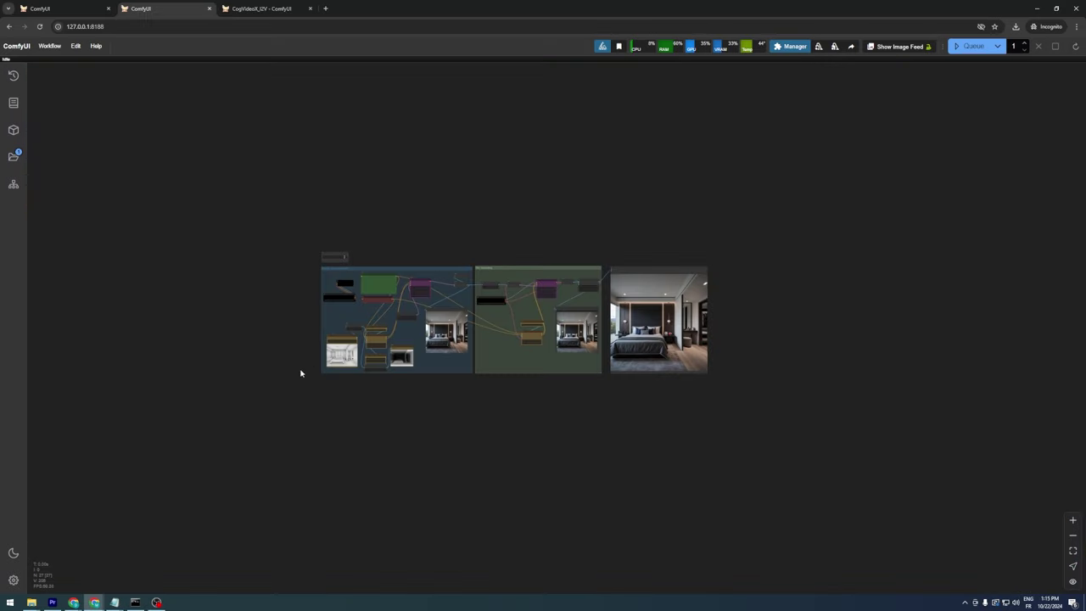
In the bedroom workflow's Load ControlNet Model node, filter the models by depth and choose Depth-SDXL-xinsir.safetensors.
{"action": "scroll", "coordinate": [313, 359], "scroll_direction": "up", "scroll_amount": 10}
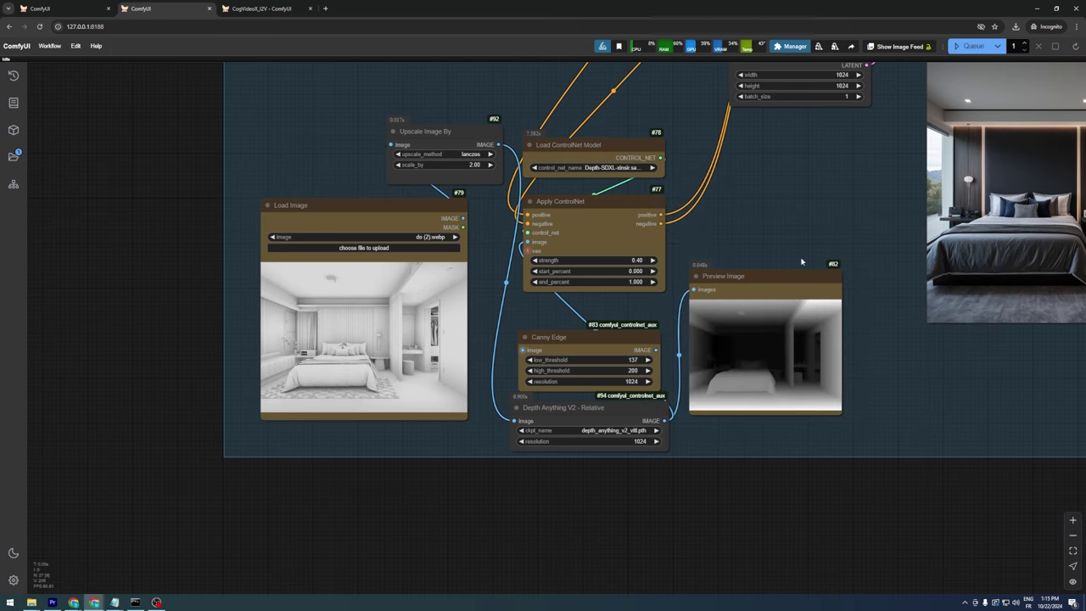
{"action": "left_click", "coordinate": [604, 167]}
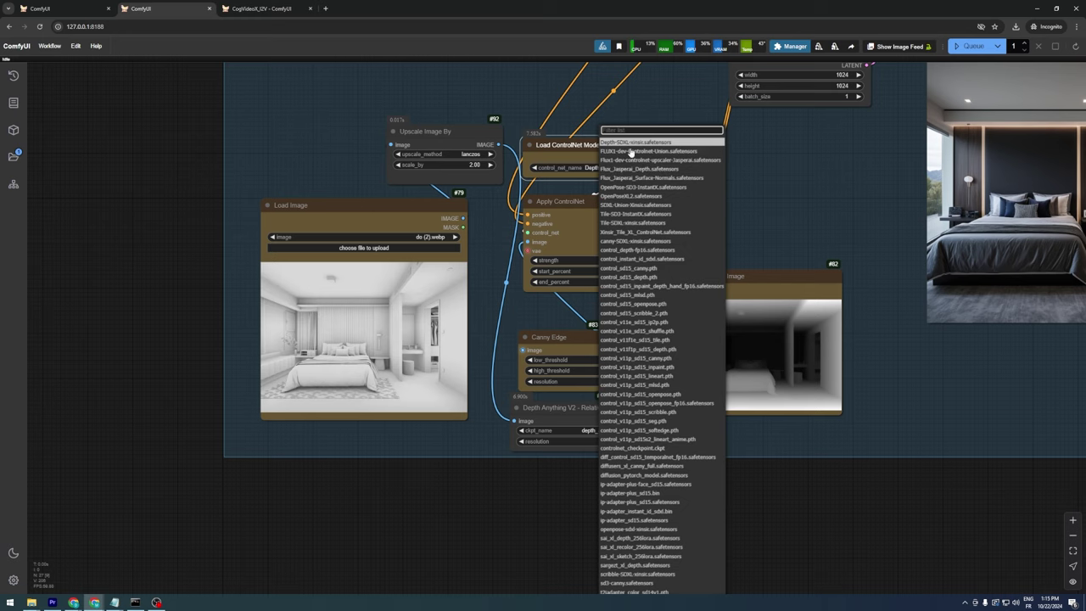
{"action": "type", "text": "dept"}
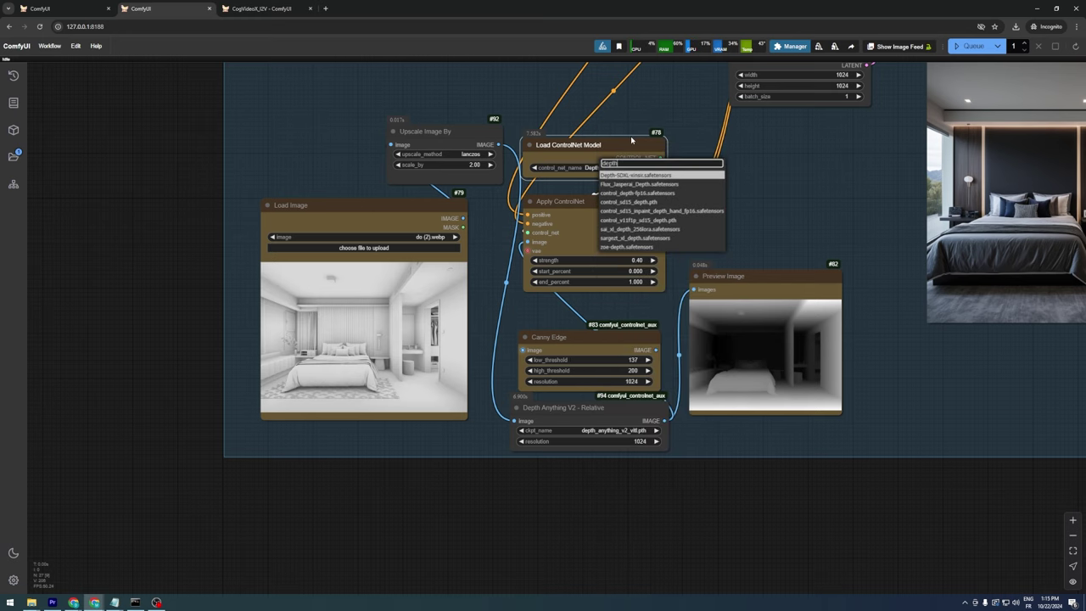
{"action": "type", "text": "h"}
{"action": "key", "text": "Return"}
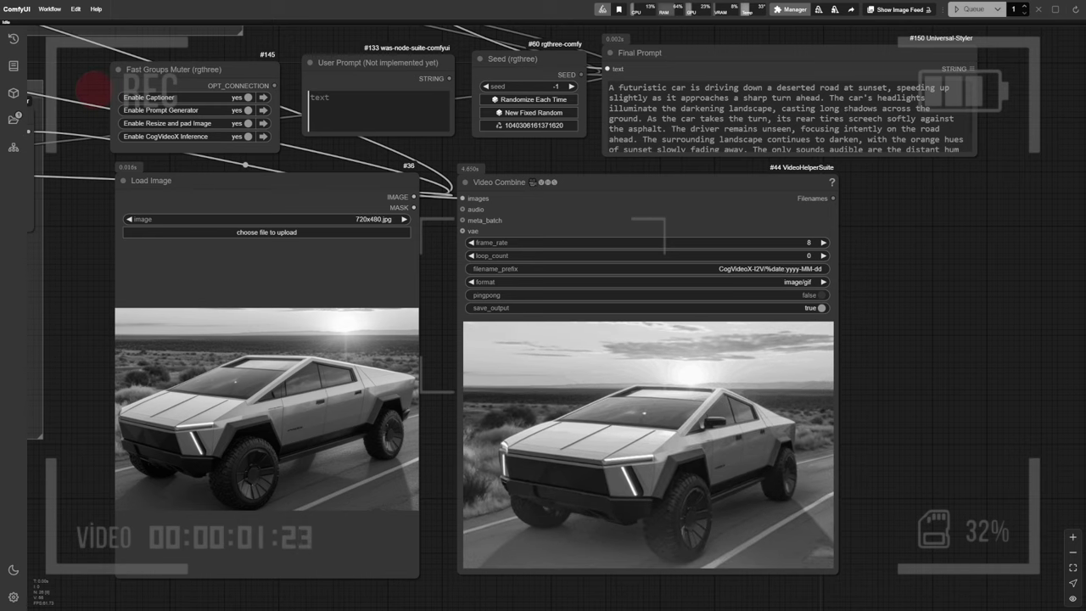
Read the CogVideoX workflow's Final Prompt, and look through the ComfyUI-CogVideoXWrapper README with its Update6 demo video.
{"action": "scroll", "coordinate": [860, 114], "scroll_direction": "down", "scroll_amount": 1}
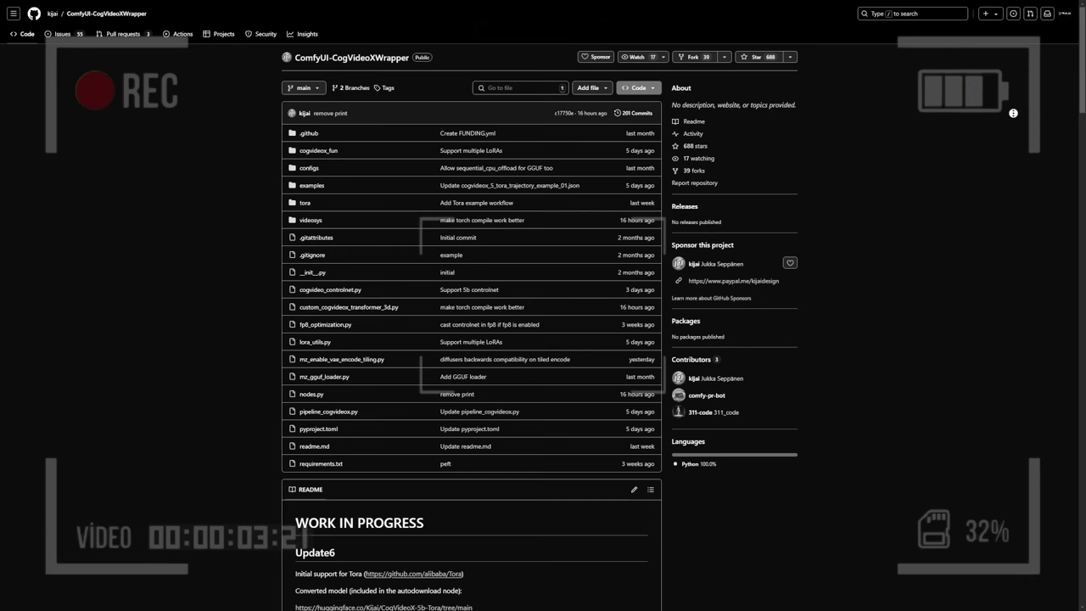
{"action": "scroll", "coordinate": [1013, 113], "scroll_direction": "down", "scroll_amount": 5}
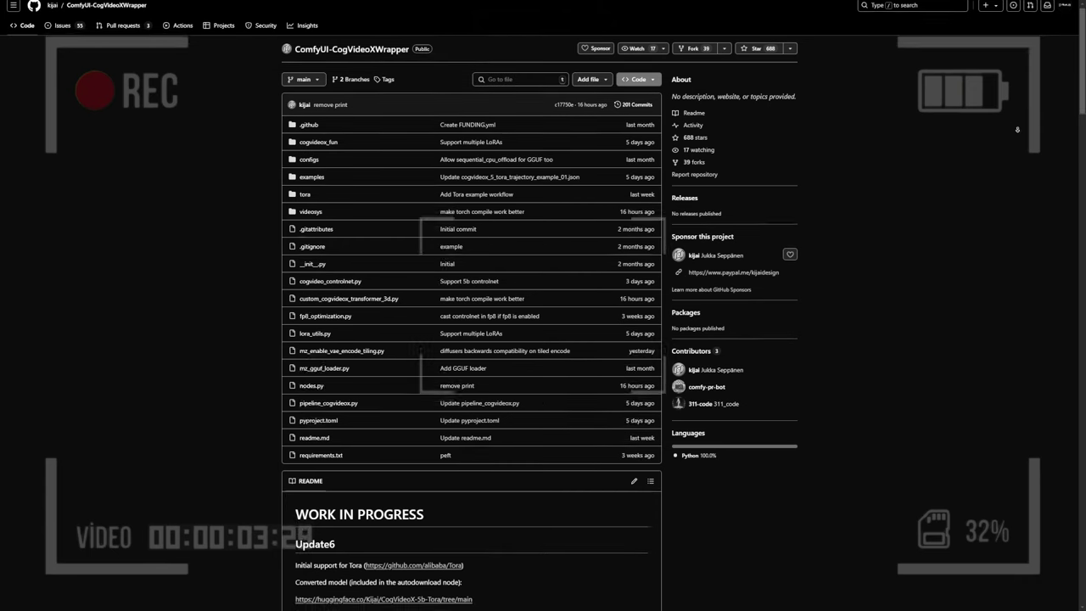
{"action": "scroll", "coordinate": [1024, 150], "scroll_direction": "down", "scroll_amount": 1}
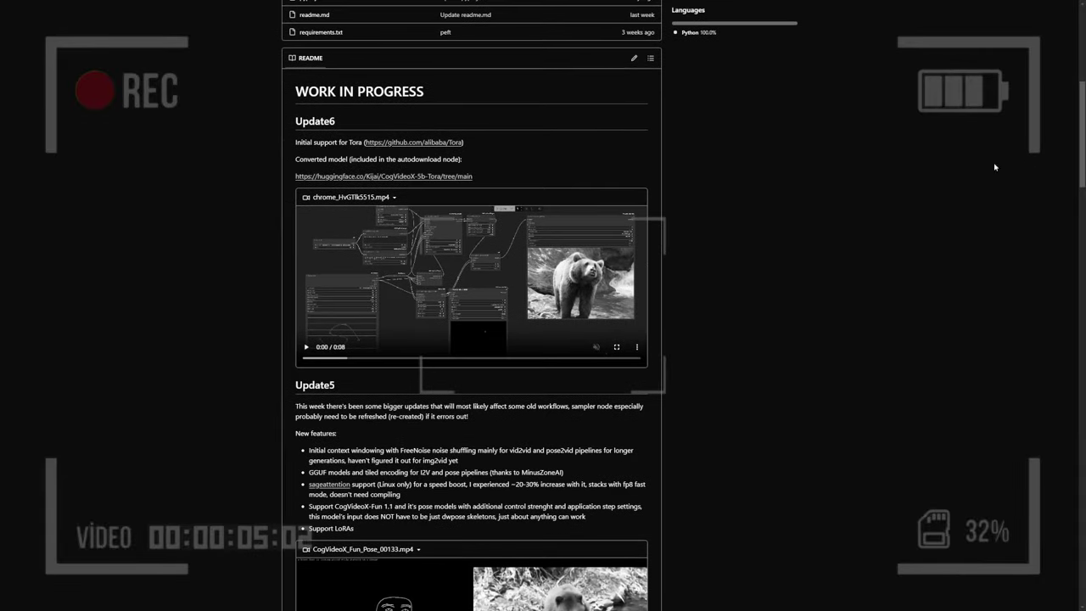
{"action": "left_click", "coordinate": [305, 348]}
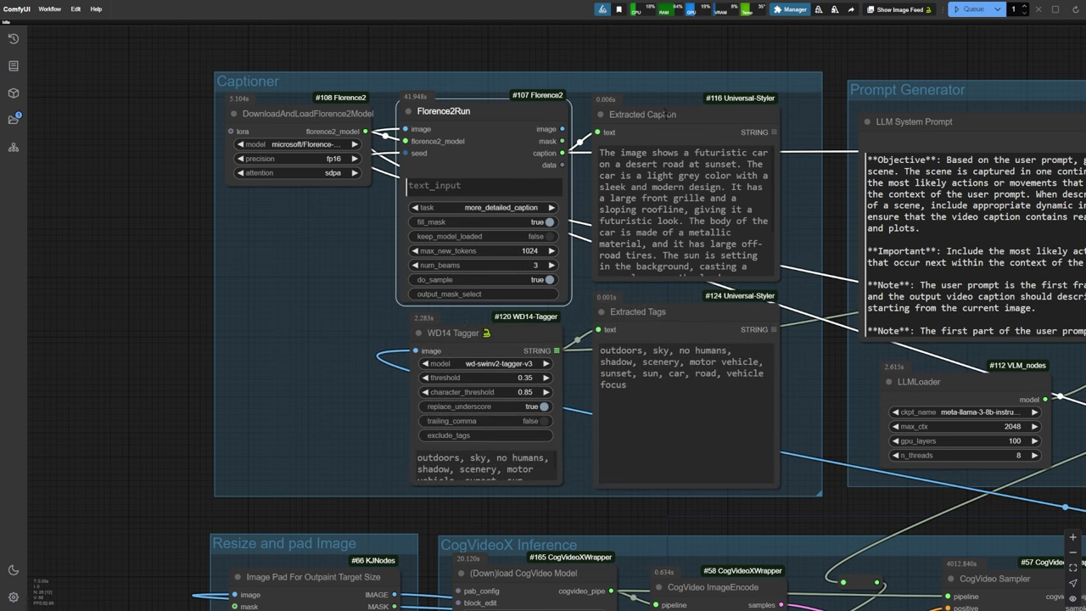
Examine the Captioner group's Florence2Run and WD14 Tagger nodes with their extracted caption and tags.
{"action": "left_click_drag", "start_coordinate": [668, 113], "coordinate": [671, 111]}
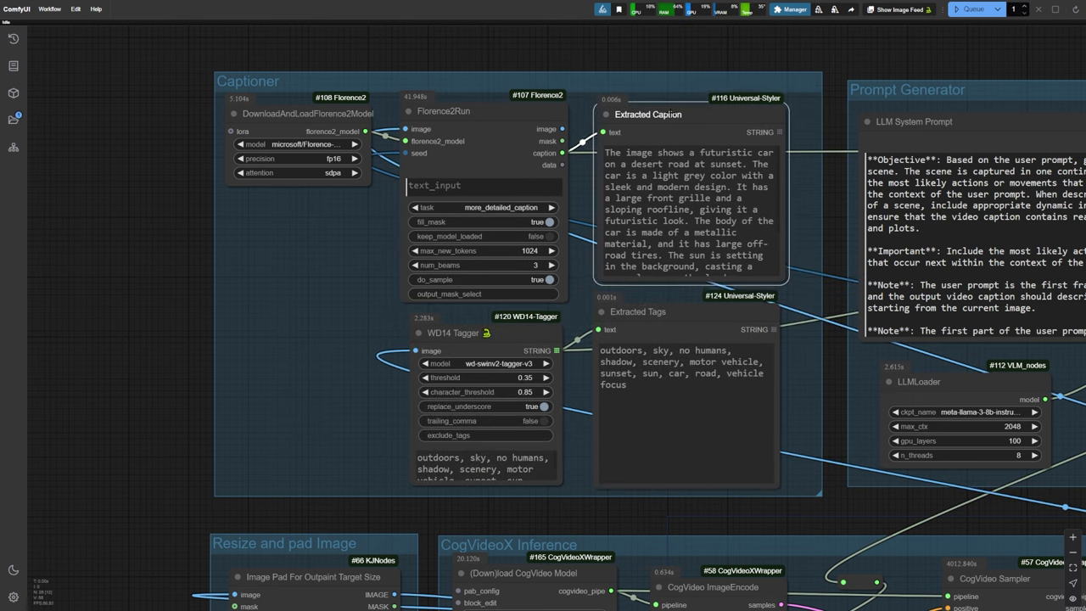
{"action": "left_click", "coordinate": [475, 334]}
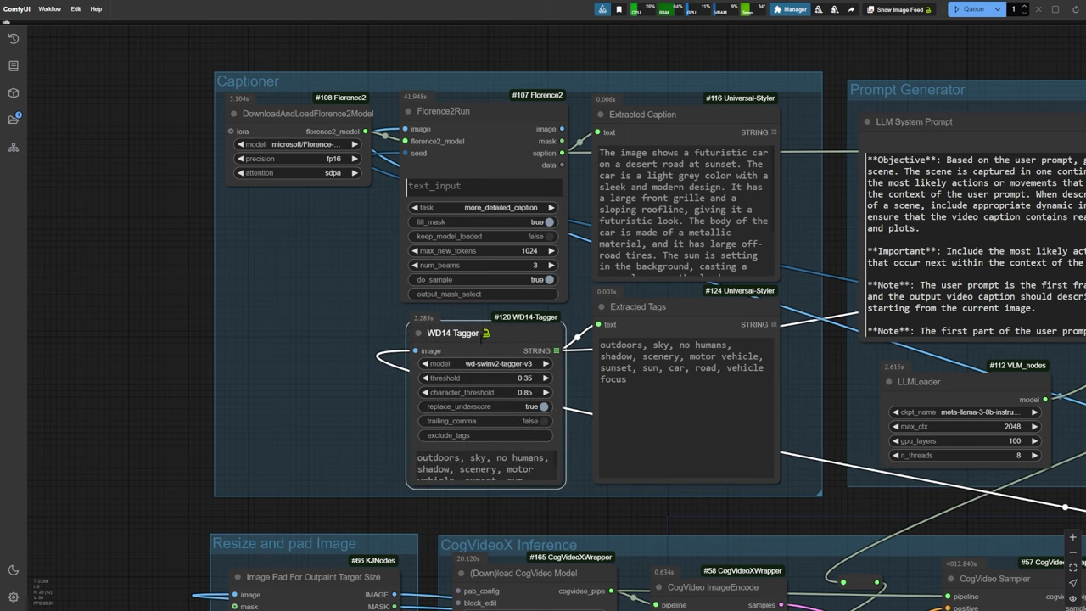
{"action": "left_click_drag", "start_coordinate": [691, 311], "coordinate": [691, 317]}
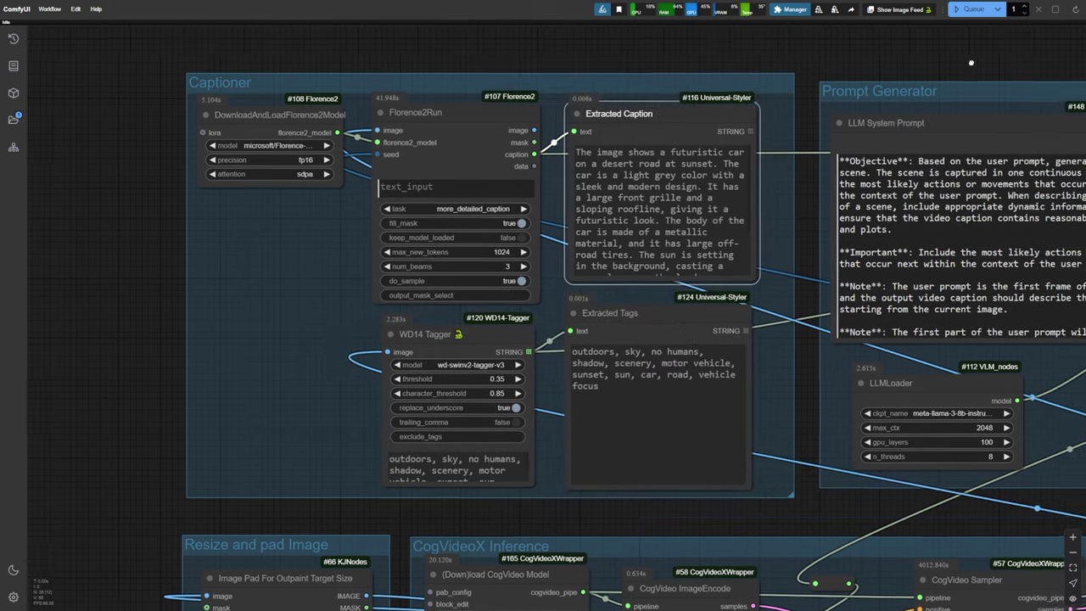
Examine the Prompt Generator group and read through its LLM System Prompt instructions.
{"action": "left_click_drag", "start_coordinate": [972, 62], "coordinate": [466, 19]}
{"action": "left_click_drag", "start_coordinate": [671, 33], "coordinate": [522, 34]}
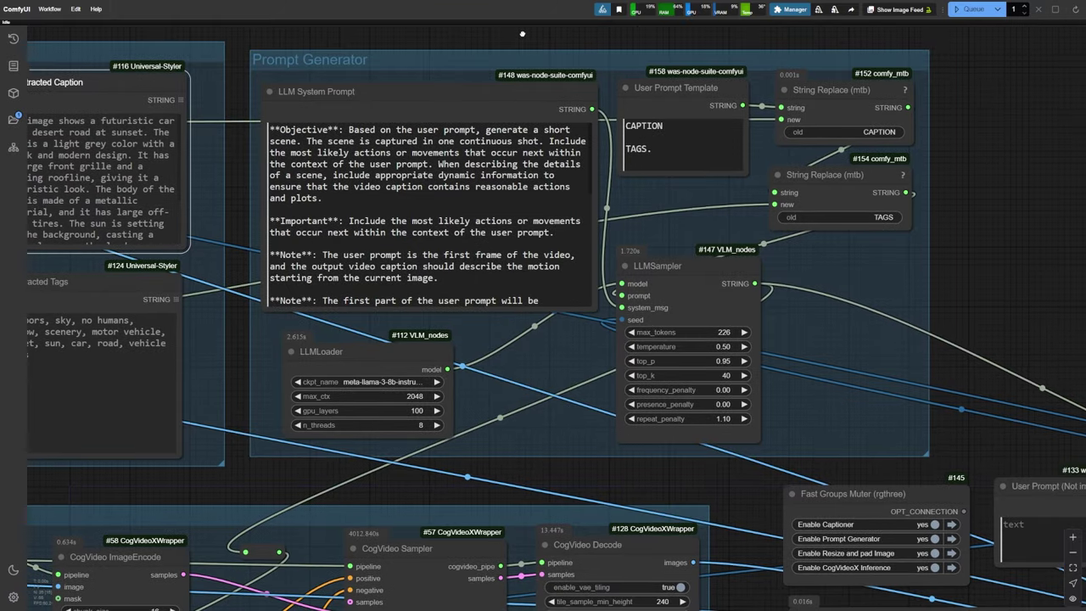
{"action": "left_click_drag", "start_coordinate": [649, 66], "coordinate": [644, 57]}
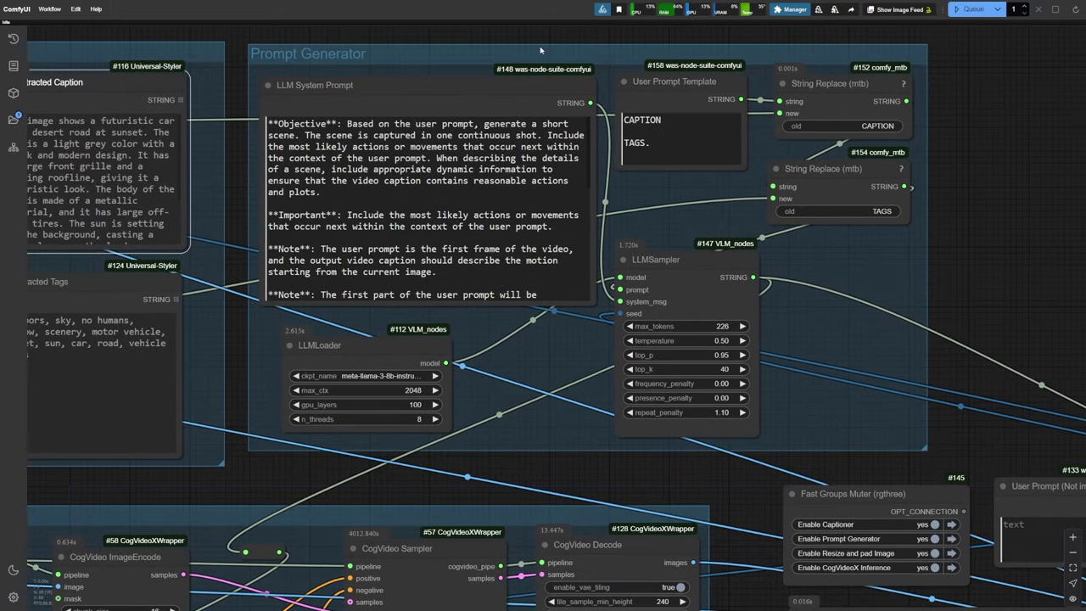
{"action": "scroll", "coordinate": [429, 209], "scroll_direction": "down", "scroll_amount": 2}
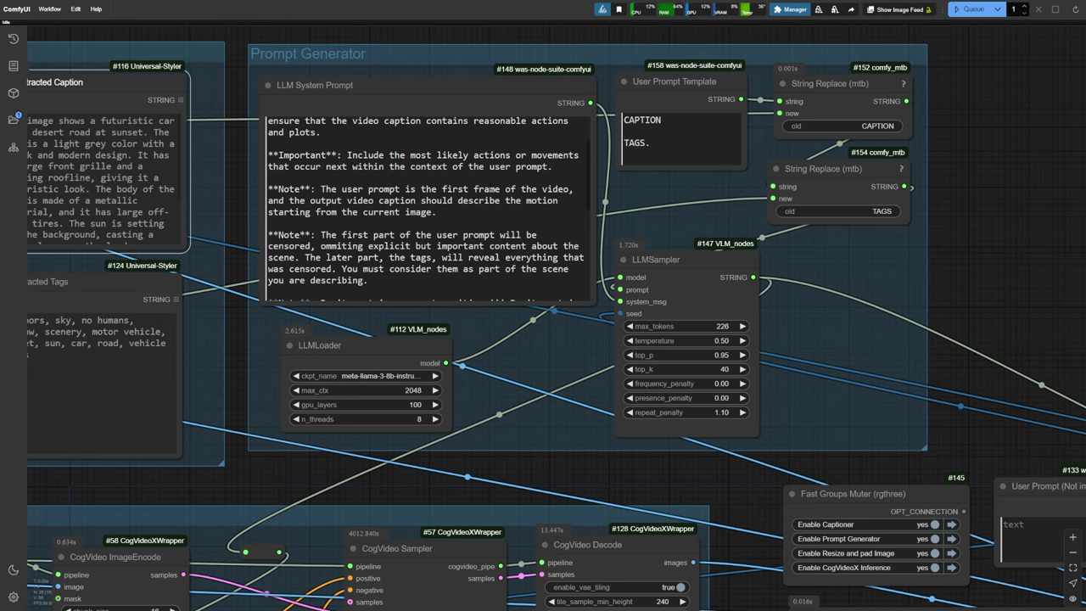
{"action": "scroll", "coordinate": [490, 186], "scroll_direction": "down", "scroll_amount": 10}
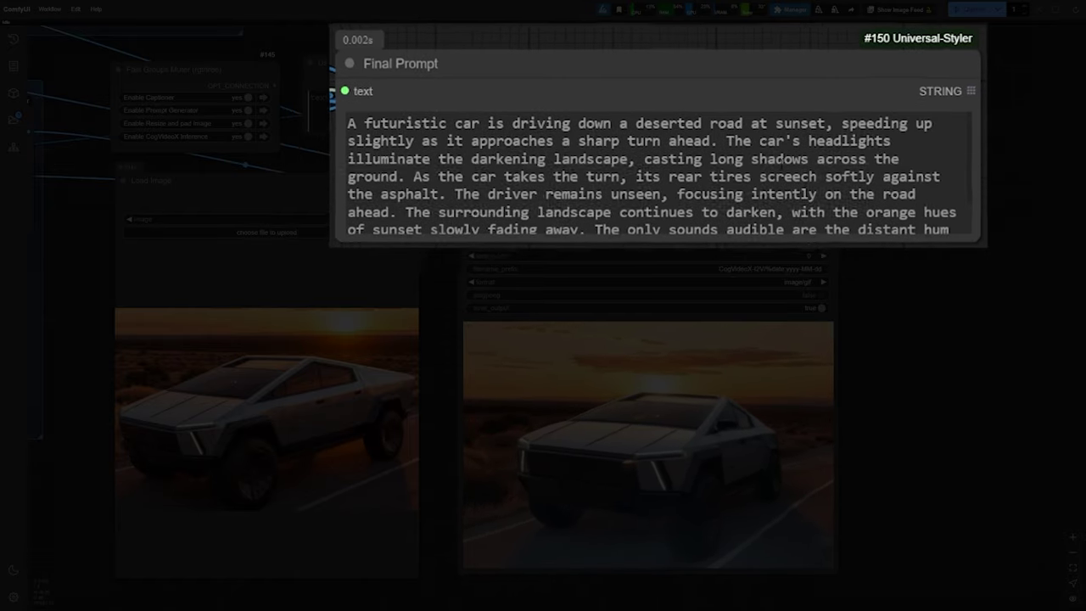
Read the full Final Prompt text and compare the loaded car image with the video in the Video Combine node.
{"action": "scroll", "coordinate": [786, 118], "scroll_direction": "up", "scroll_amount": 1}
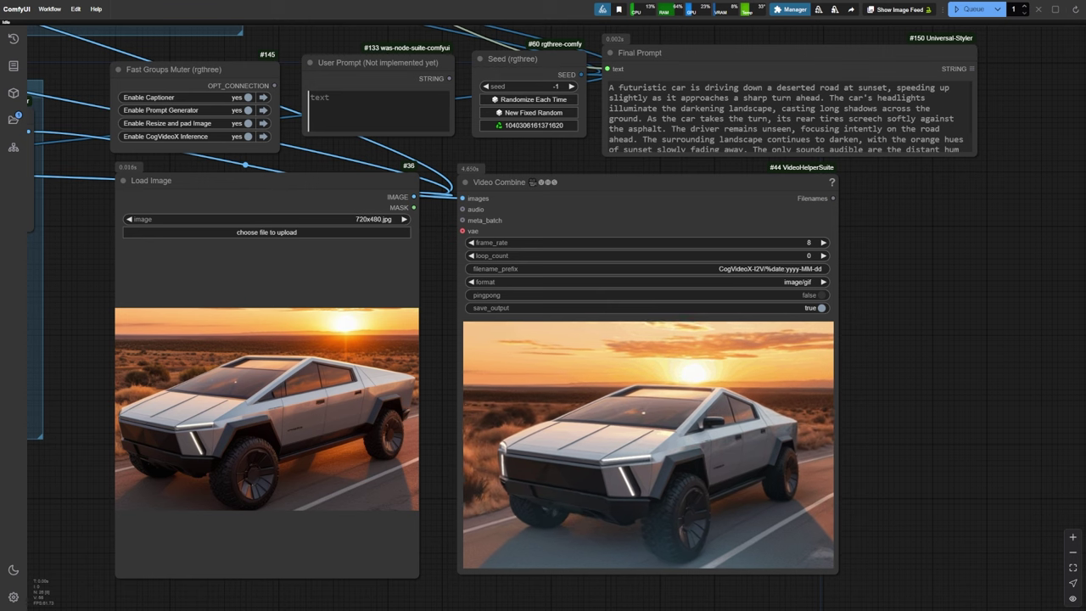
{"action": "scroll", "coordinate": [787, 114], "scroll_direction": "down", "scroll_amount": 2}
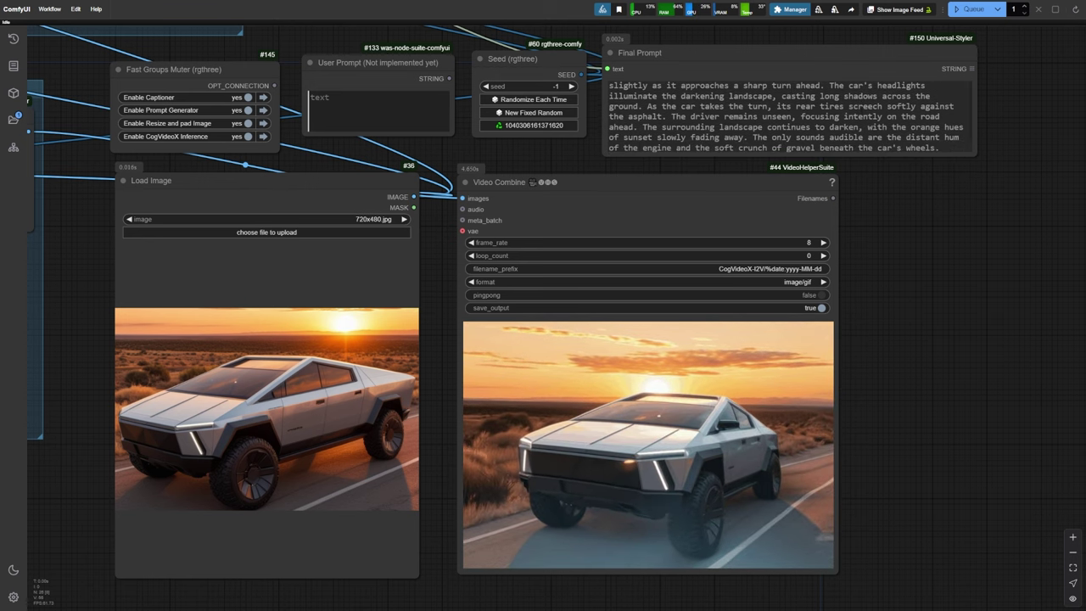
{"action": "scroll", "coordinate": [787, 113], "scroll_direction": "up", "scroll_amount": 2}
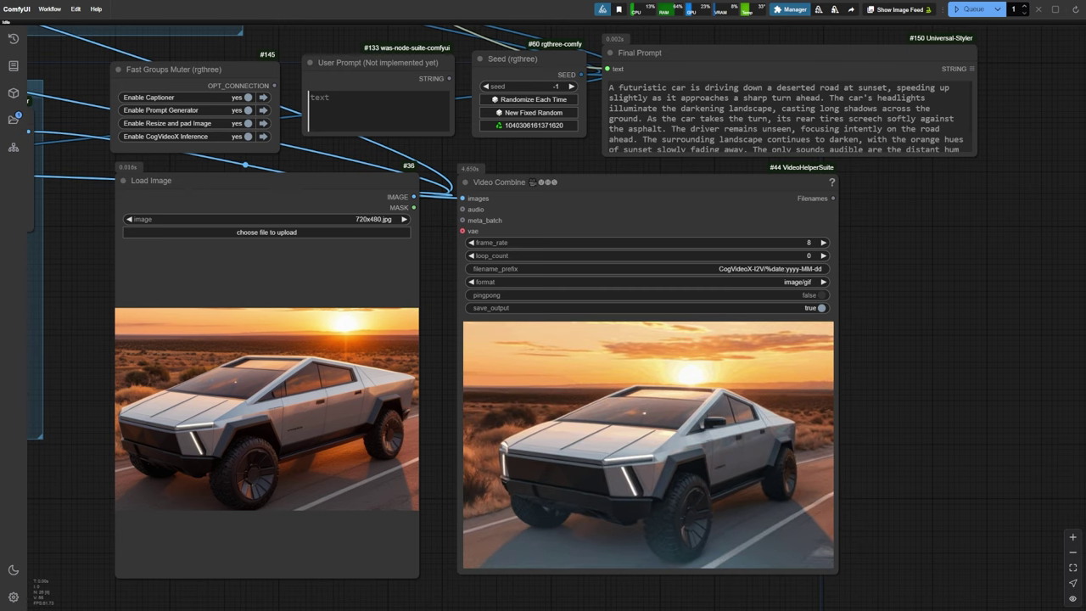
{"action": "scroll", "coordinate": [786, 113], "scroll_direction": "down", "scroll_amount": 2}
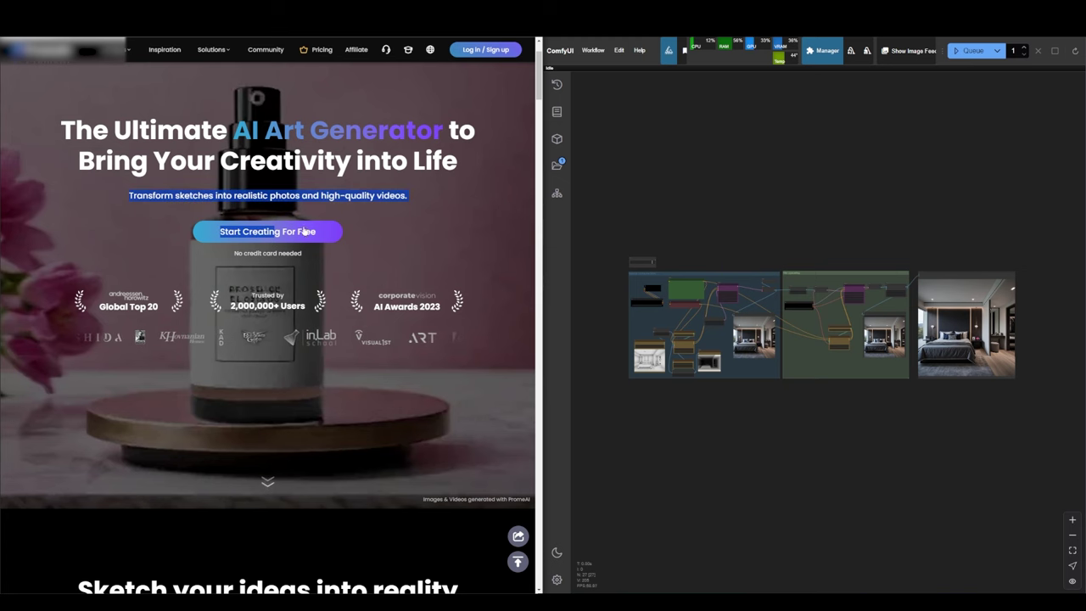
Browse the sketch-to-render site's homepage down to its before-and-after examples, and review the CogVideoX workflow's Final Prompt again.
{"action": "scroll", "coordinate": [428, 217], "scroll_direction": "down", "scroll_amount": 2}
{"action": "scroll", "coordinate": [429, 216], "scroll_direction": "down", "scroll_amount": 3}
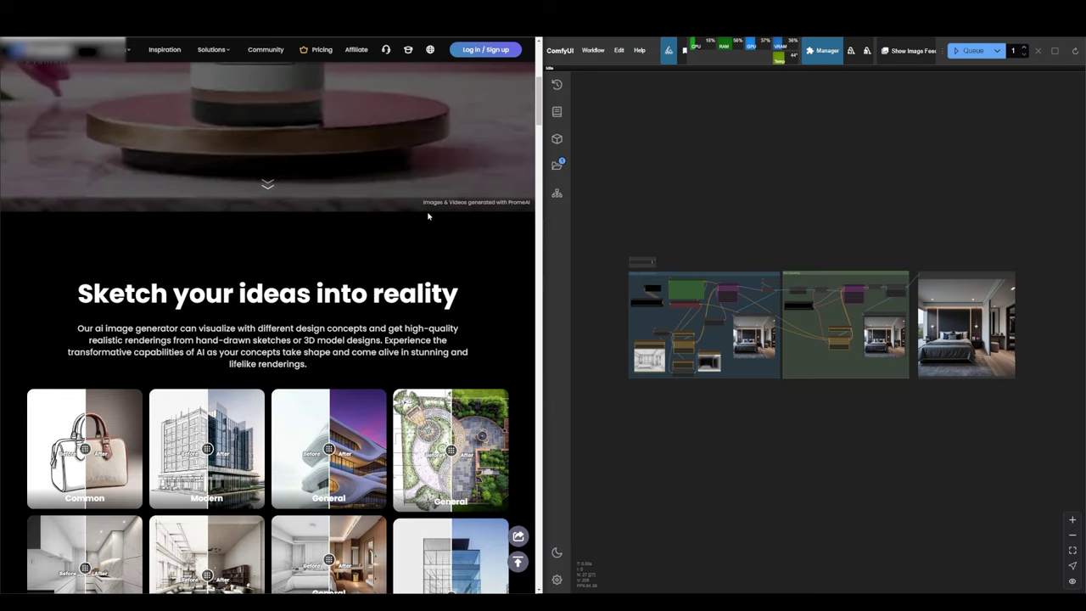
{"action": "scroll", "coordinate": [428, 331], "scroll_direction": "down", "scroll_amount": 3}
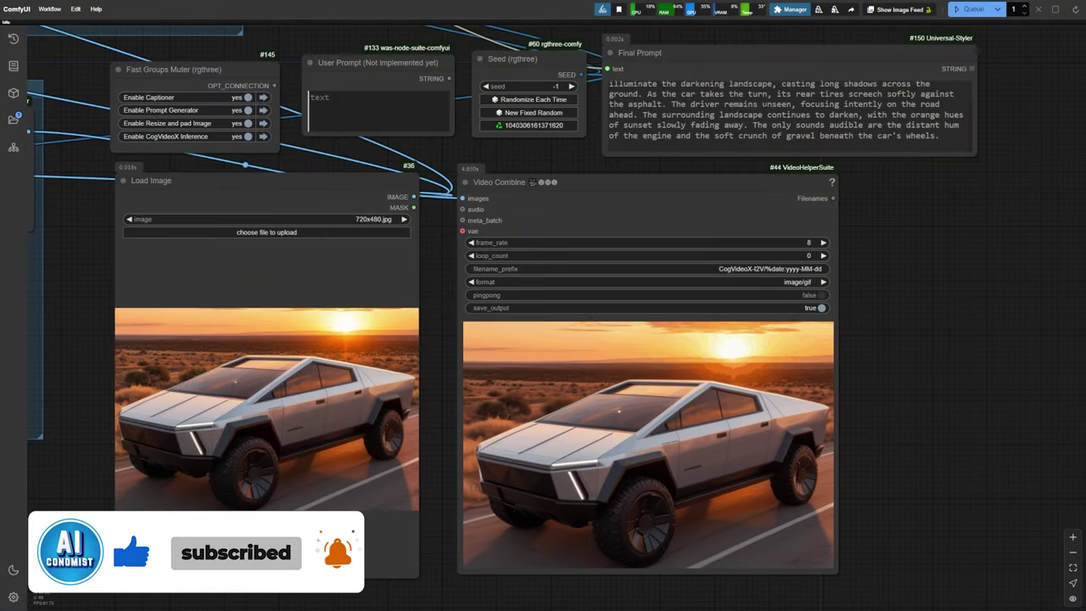
{"action": "scroll", "coordinate": [789, 116], "scroll_direction": "up", "scroll_amount": 1}
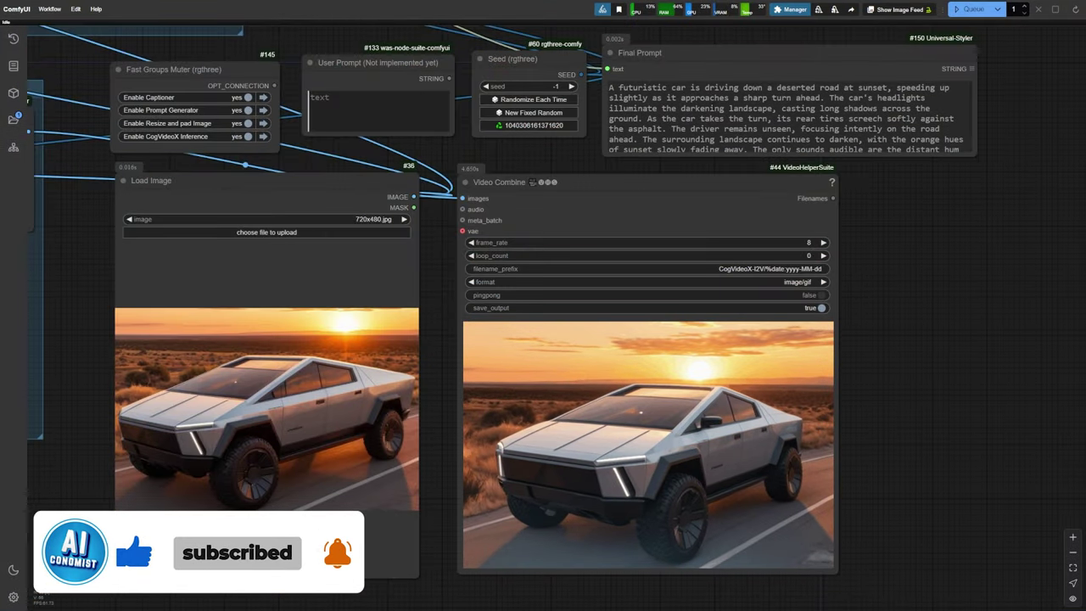